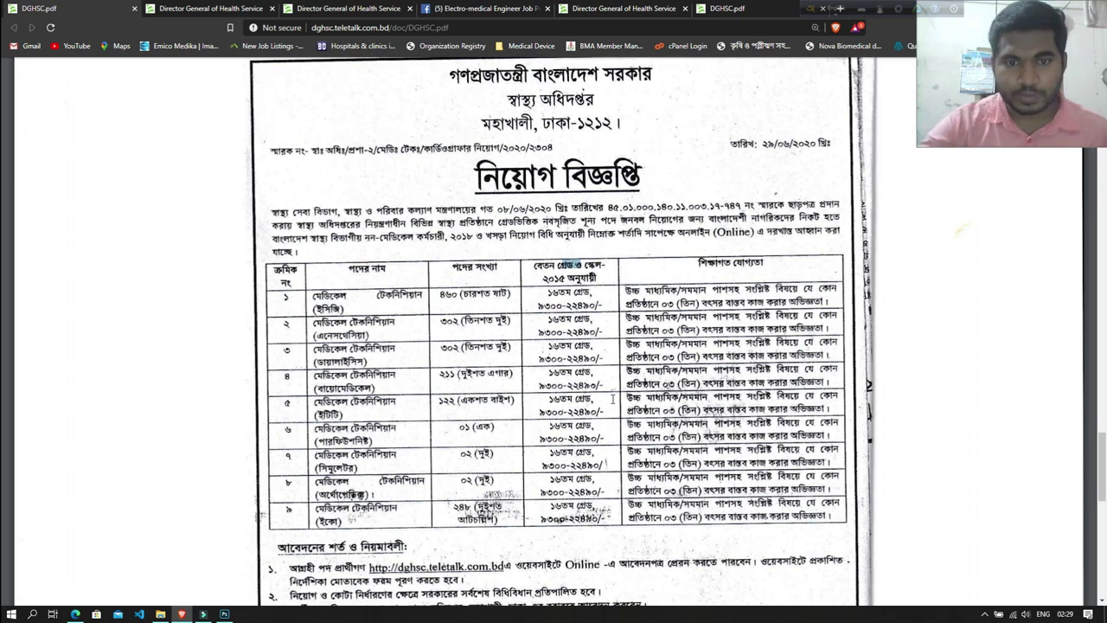
Step: Examine the recruitment circular's educational requirements and its rules on photo and signature dimensions for the online application
{"action": "scroll", "coordinate": [614, 398], "scroll_direction": "down", "scroll_amount": 1}
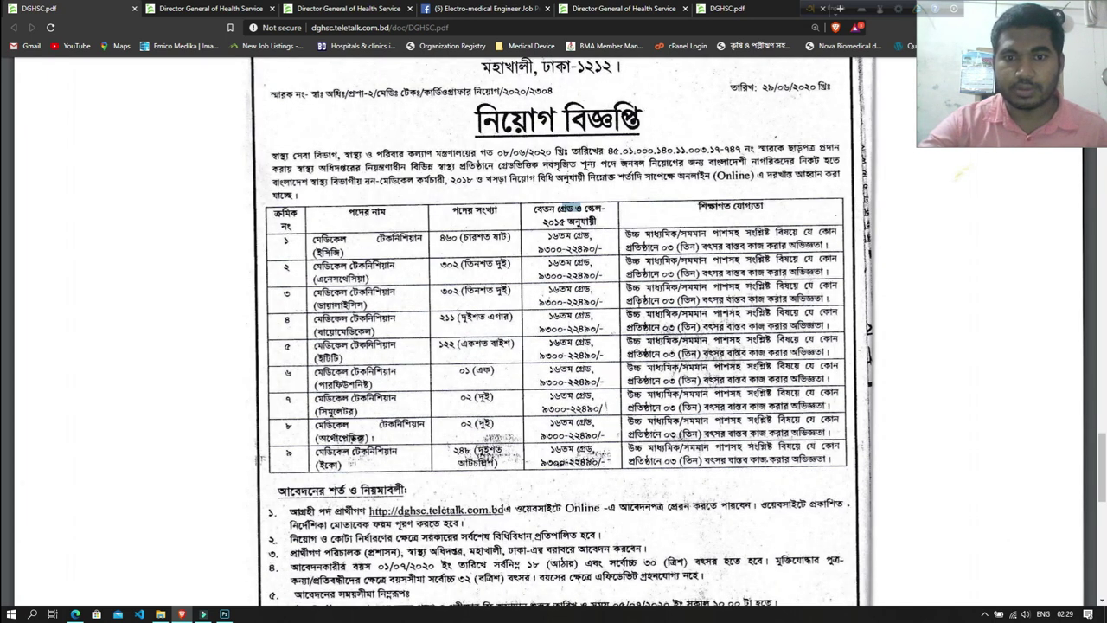
{"action": "left_click_drag", "start_coordinate": [623, 288], "coordinate": [701, 300]}
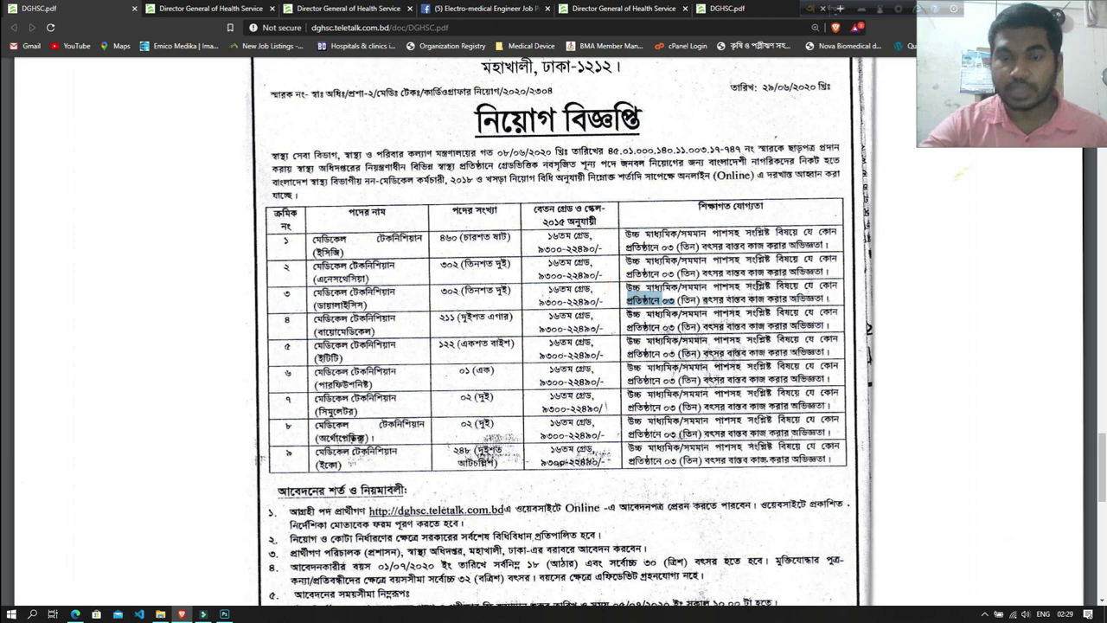
{"action": "left_click", "coordinate": [755, 286]}
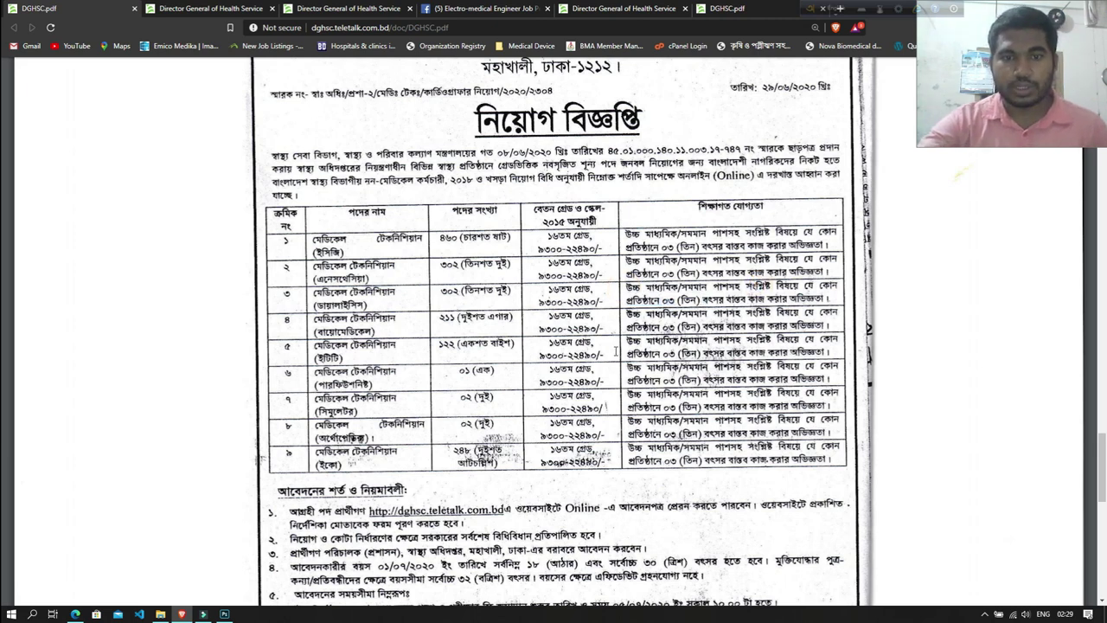
{"action": "scroll", "coordinate": [616, 349], "scroll_direction": "down", "scroll_amount": 2}
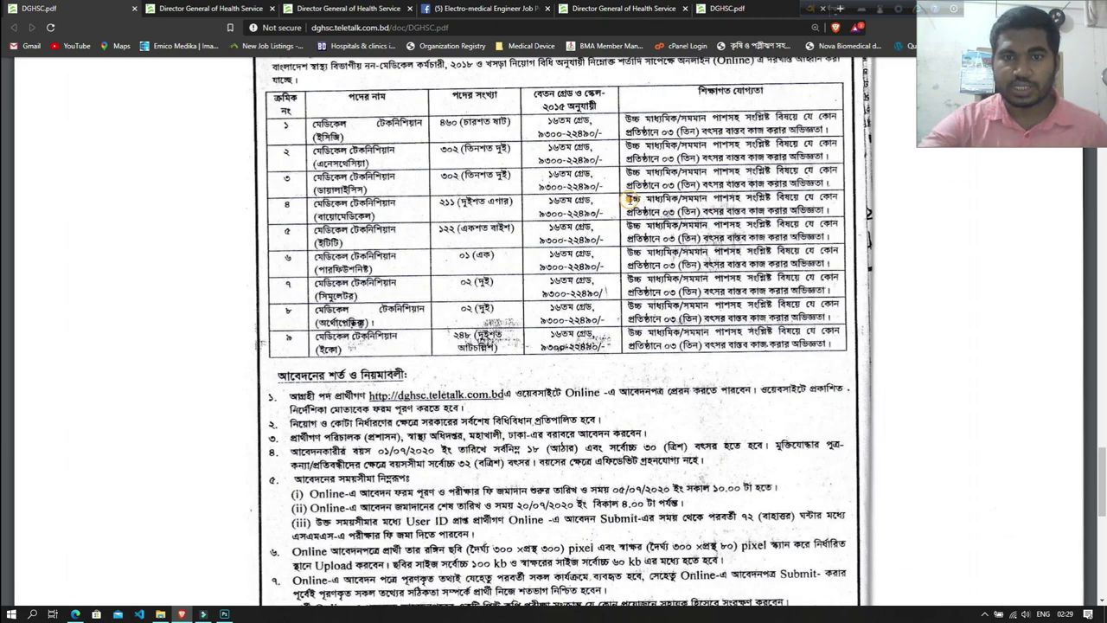
{"action": "left_click_drag", "start_coordinate": [625, 171], "coordinate": [663, 186]}
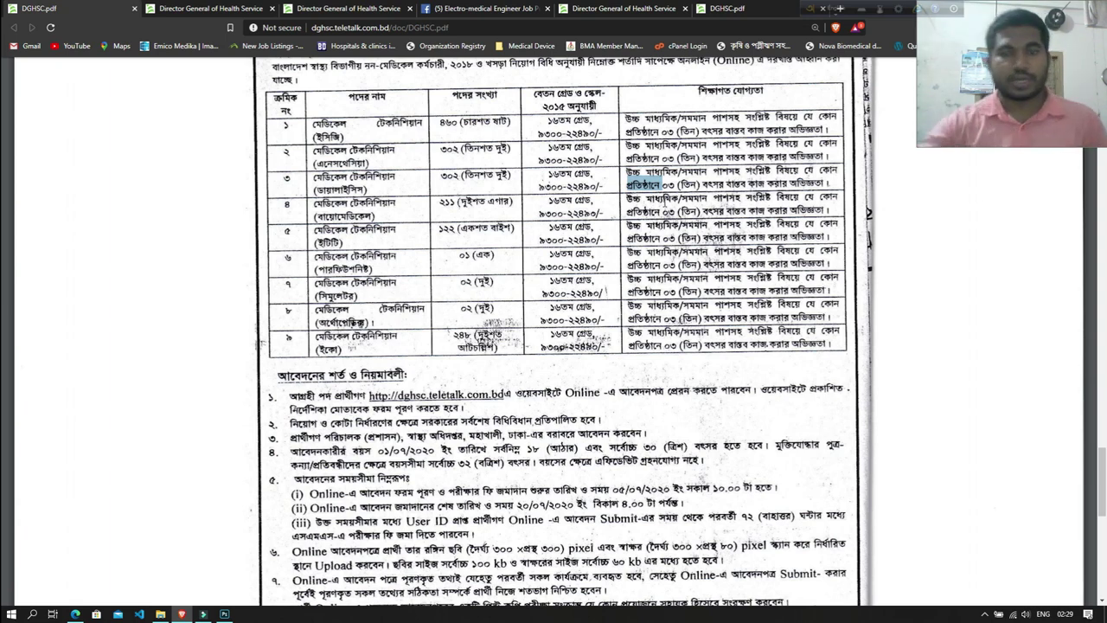
{"action": "scroll", "coordinate": [638, 322], "scroll_direction": "down", "scroll_amount": 2}
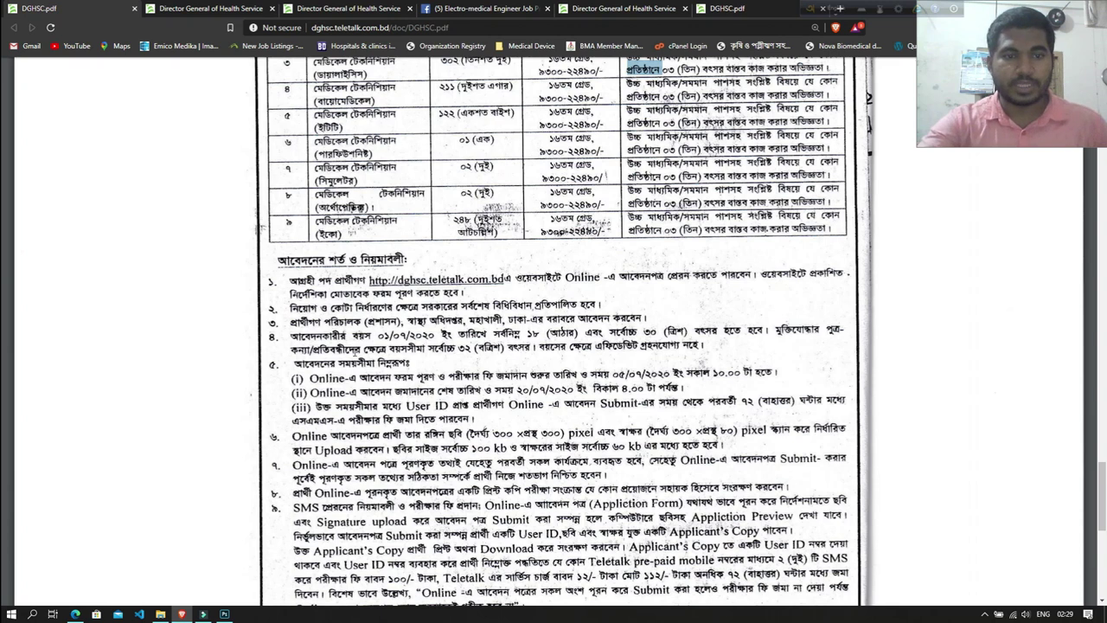
{"action": "scroll", "coordinate": [582, 413], "scroll_direction": "down", "scroll_amount": 1}
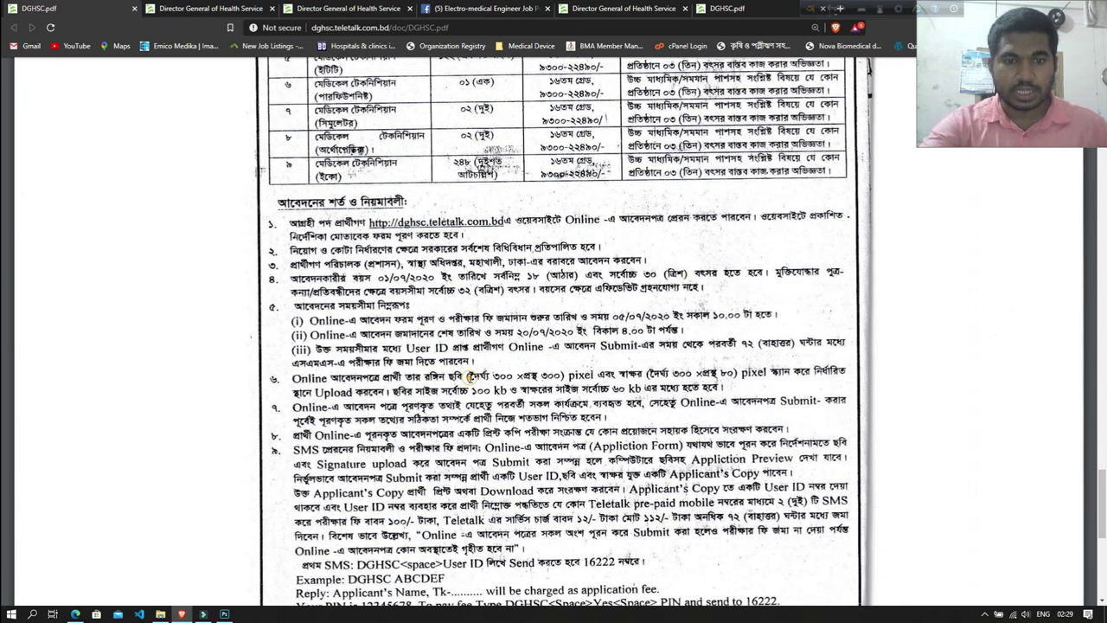
{"action": "left_click_drag", "start_coordinate": [468, 377], "coordinate": [563, 377]}
{"action": "left_click", "coordinate": [623, 380]}
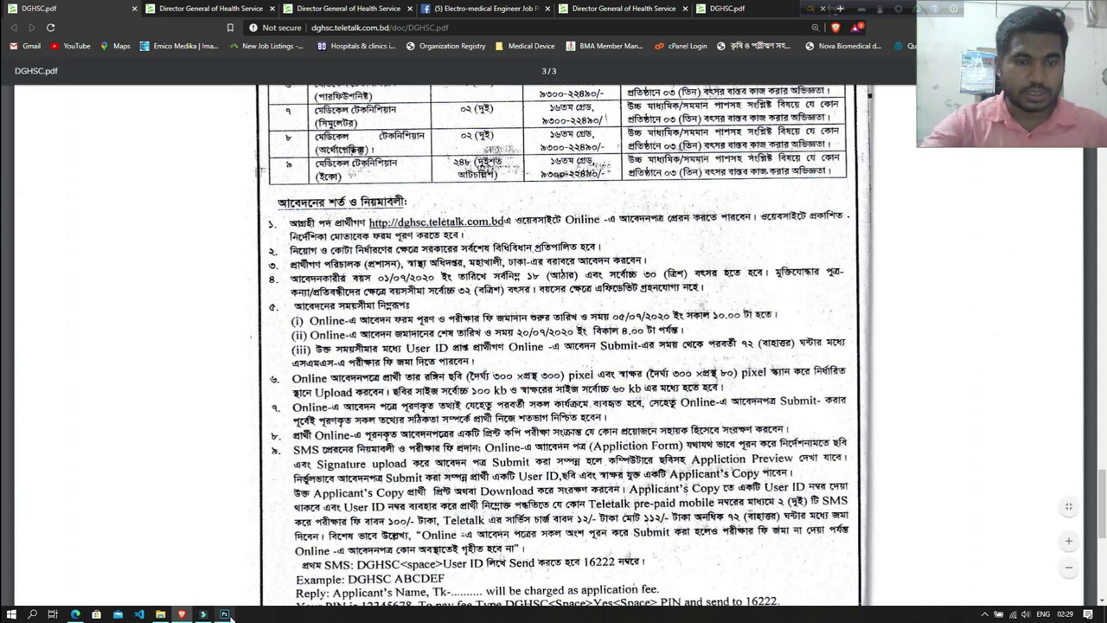
Step: Switch to Photoshop and create a new document 300 pixels wide and 300 pixels high for the photo
{"action": "mouse_move", "coordinate": [225, 614]}
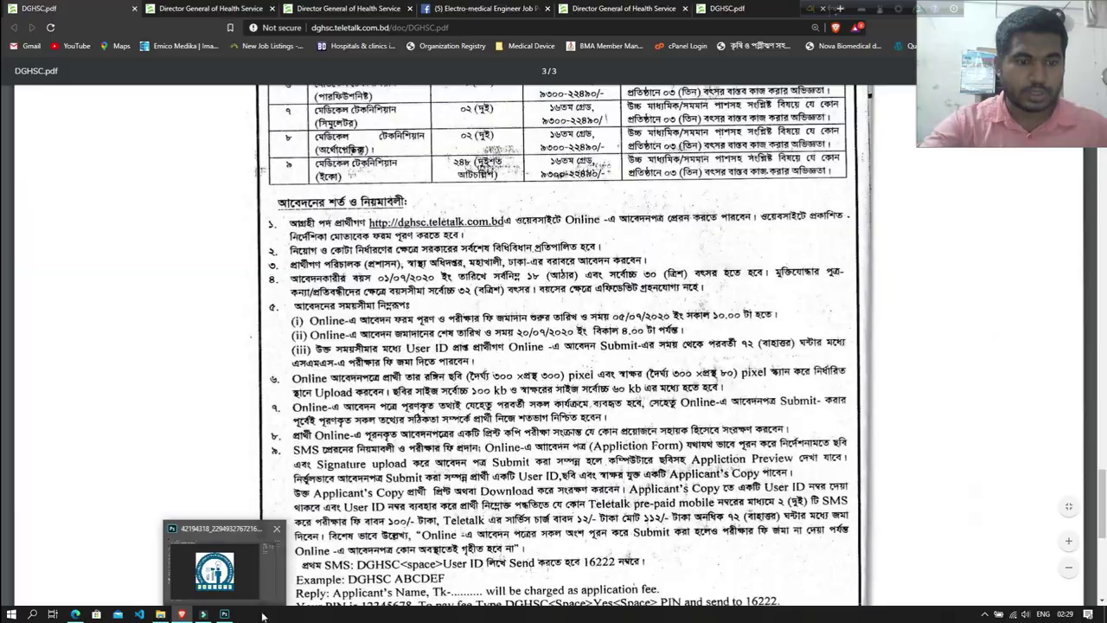
{"action": "left_click", "coordinate": [225, 615]}
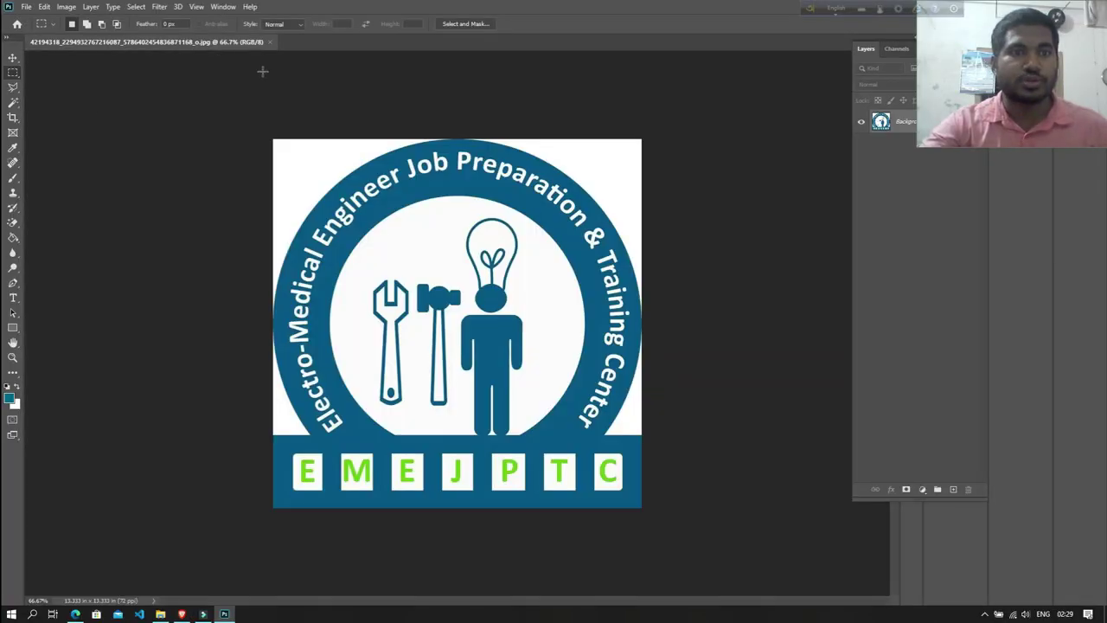
{"action": "left_click", "coordinate": [26, 7]}
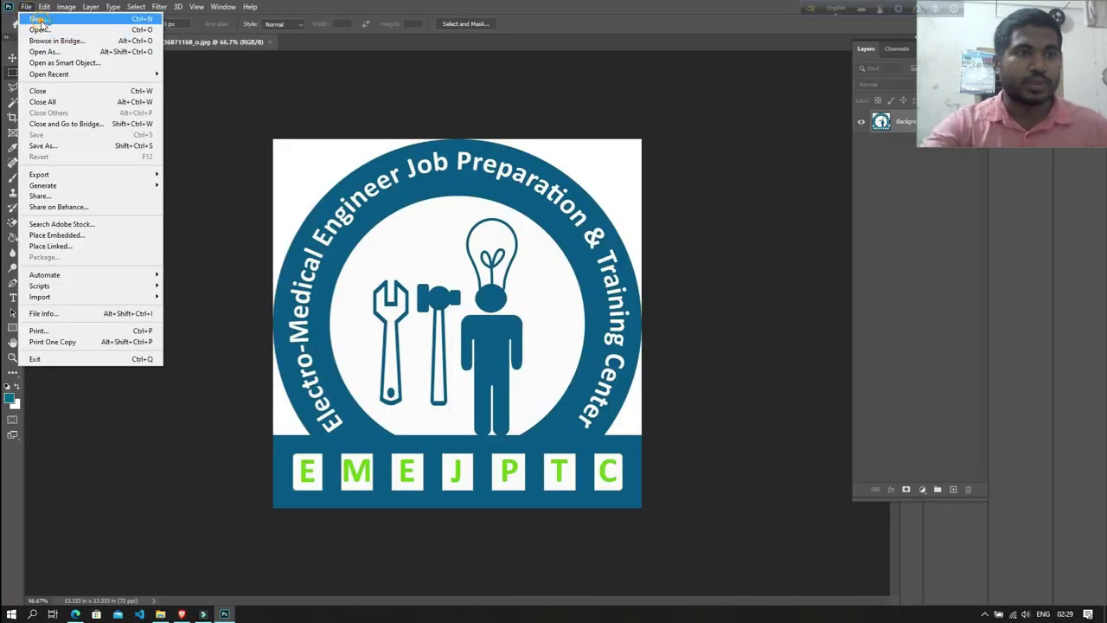
{"action": "left_click", "coordinate": [39, 19]}
{"action": "double_click", "coordinate": [610, 191]}
{"action": "type", "text": "300"}
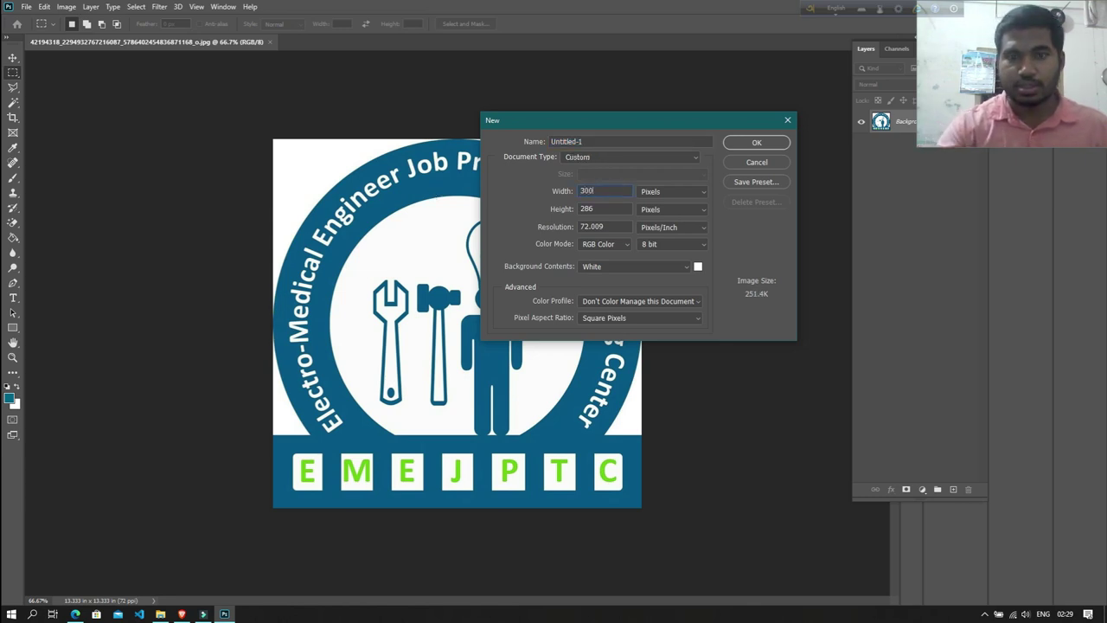
{"action": "double_click", "coordinate": [606, 208]}
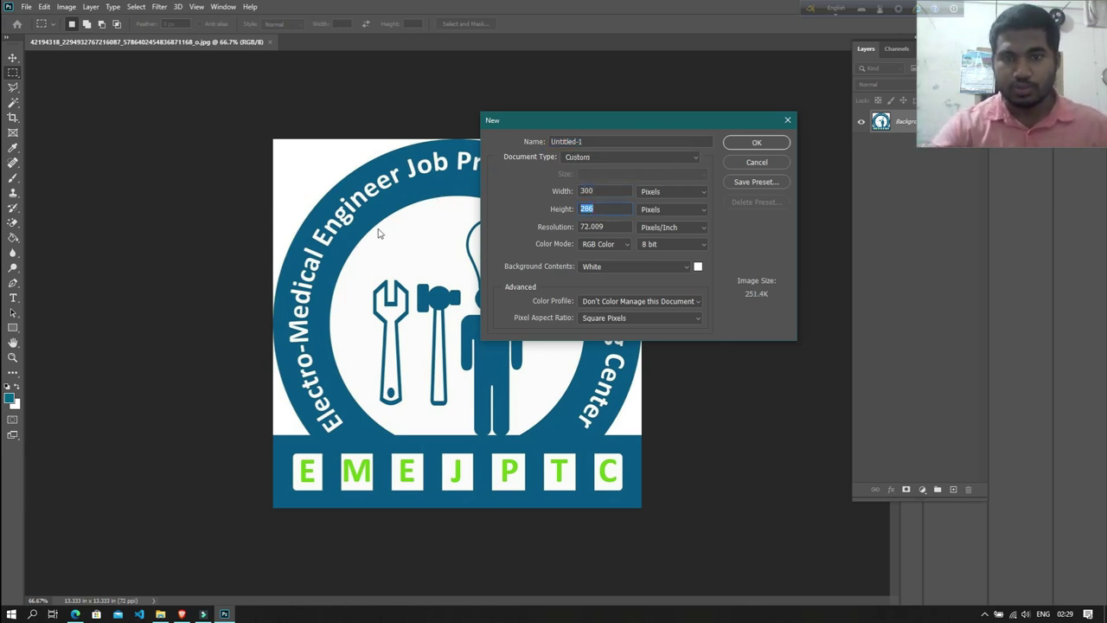
{"action": "type", "text": "300"}
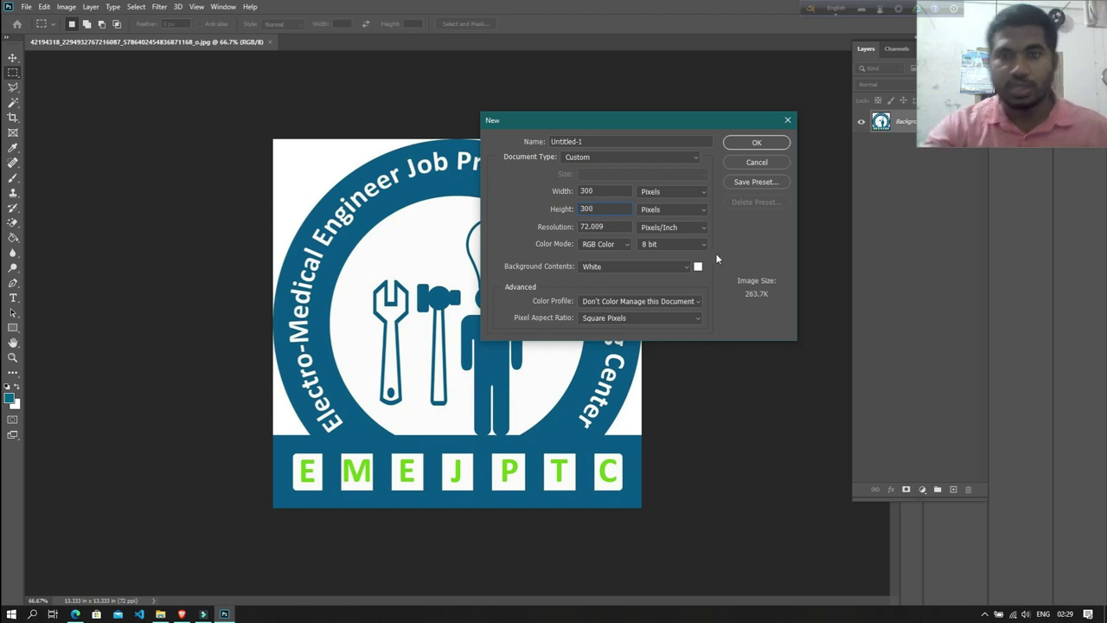
{"action": "left_click", "coordinate": [665, 193]}
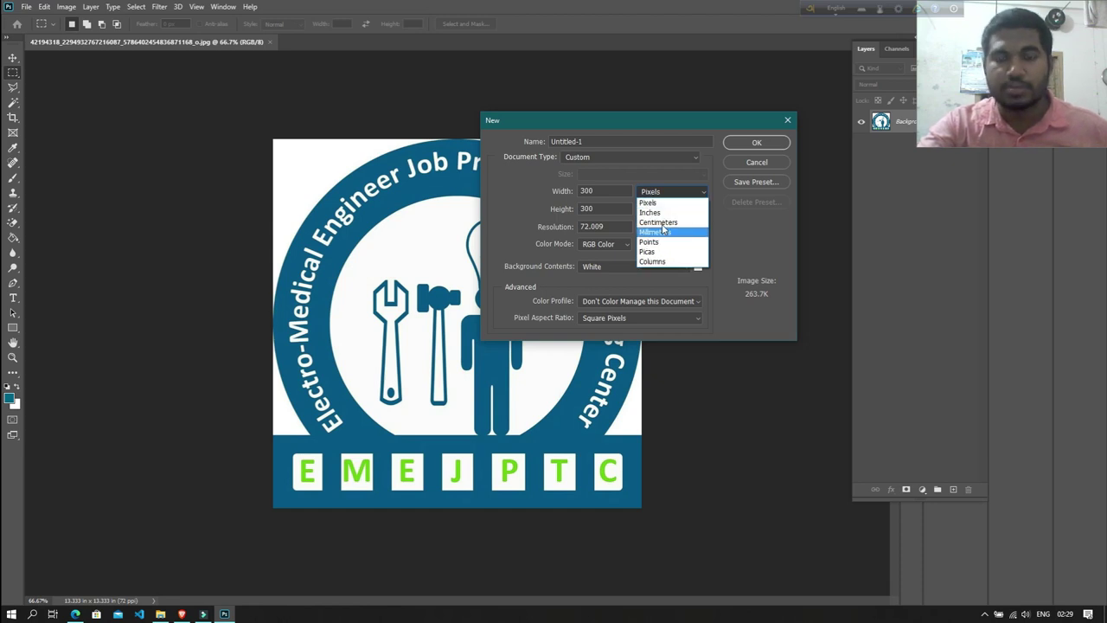
{"action": "left_click", "coordinate": [667, 204]}
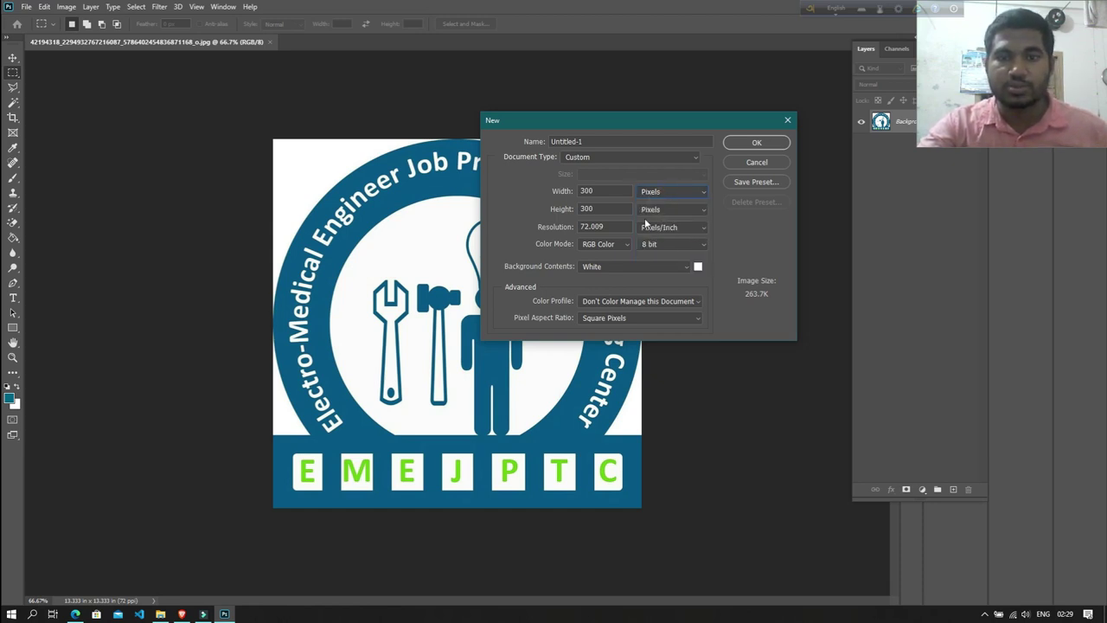
{"action": "left_click", "coordinate": [772, 147]}
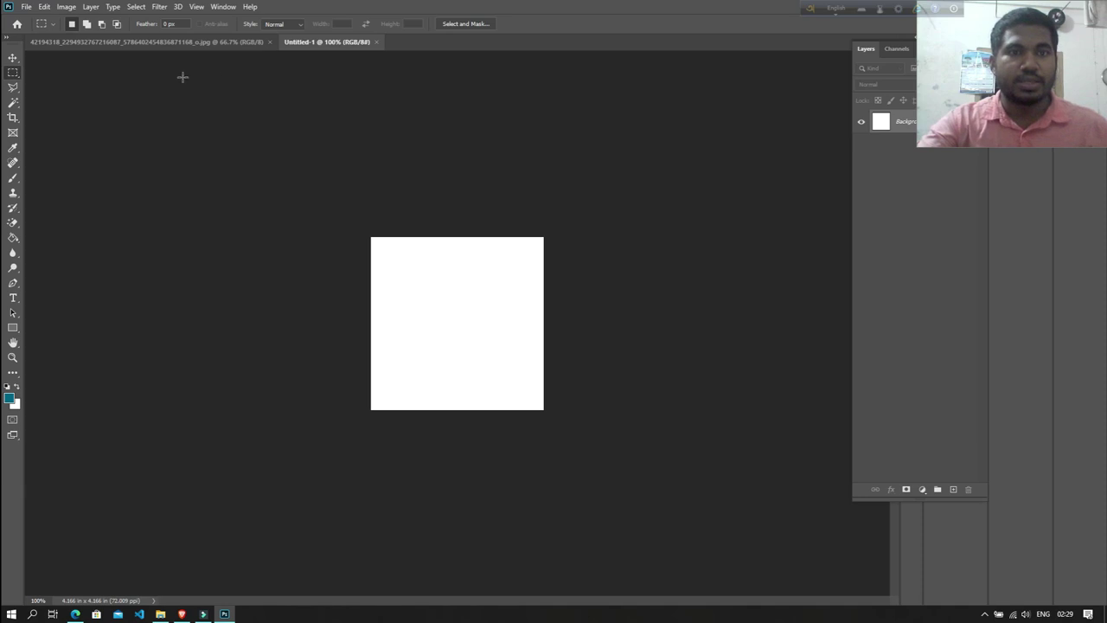
Step: Create another new document 300 pixels wide and 80 pixels high for the signature
{"action": "left_click", "coordinate": [27, 8]}
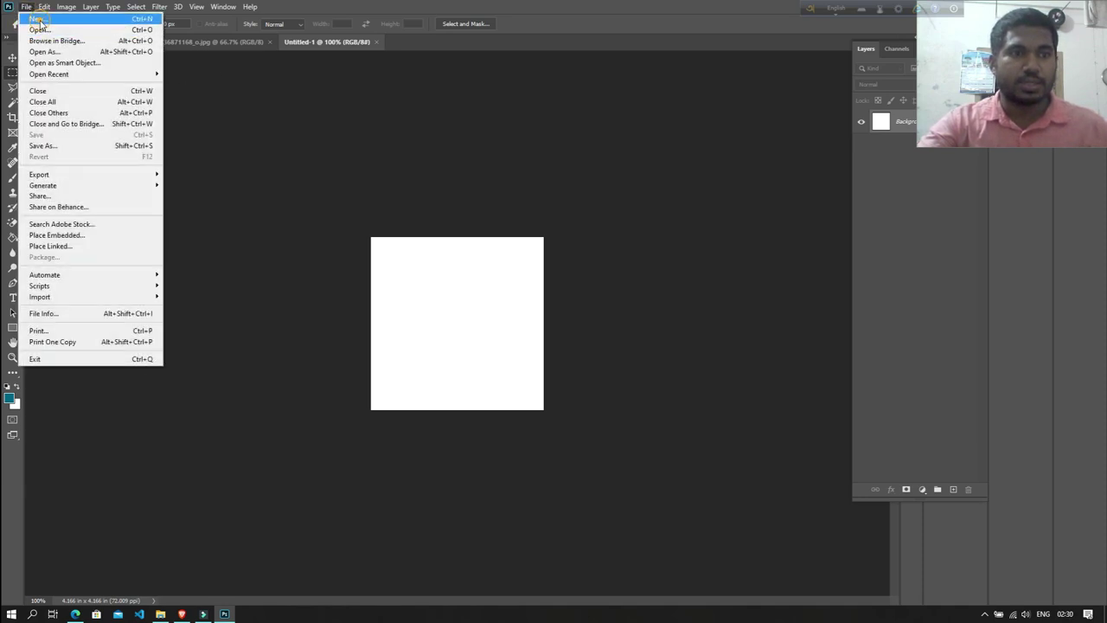
{"action": "left_click", "coordinate": [35, 27]}
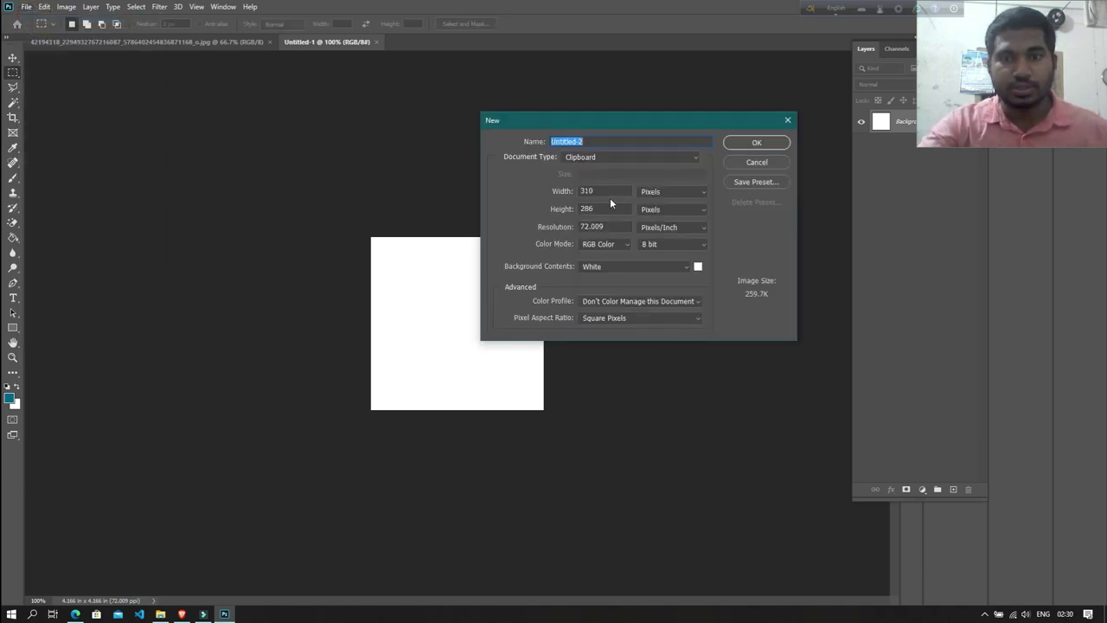
{"action": "double_click", "coordinate": [593, 191]}
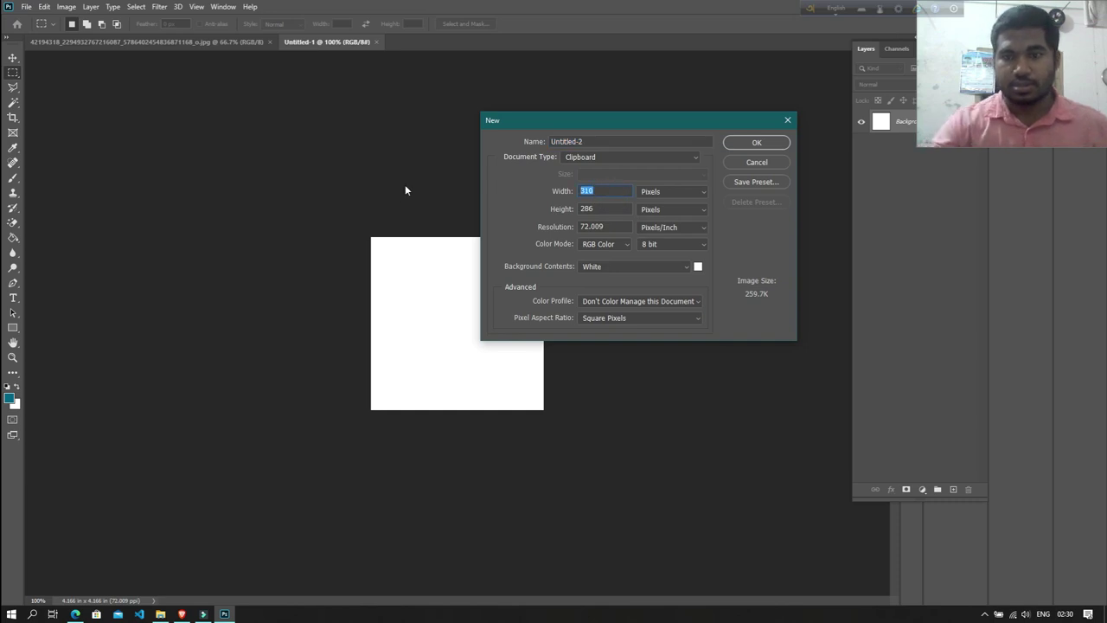
{"action": "type", "text": "300"}
{"action": "double_click", "coordinate": [605, 211]}
{"action": "type", "text": "80"}
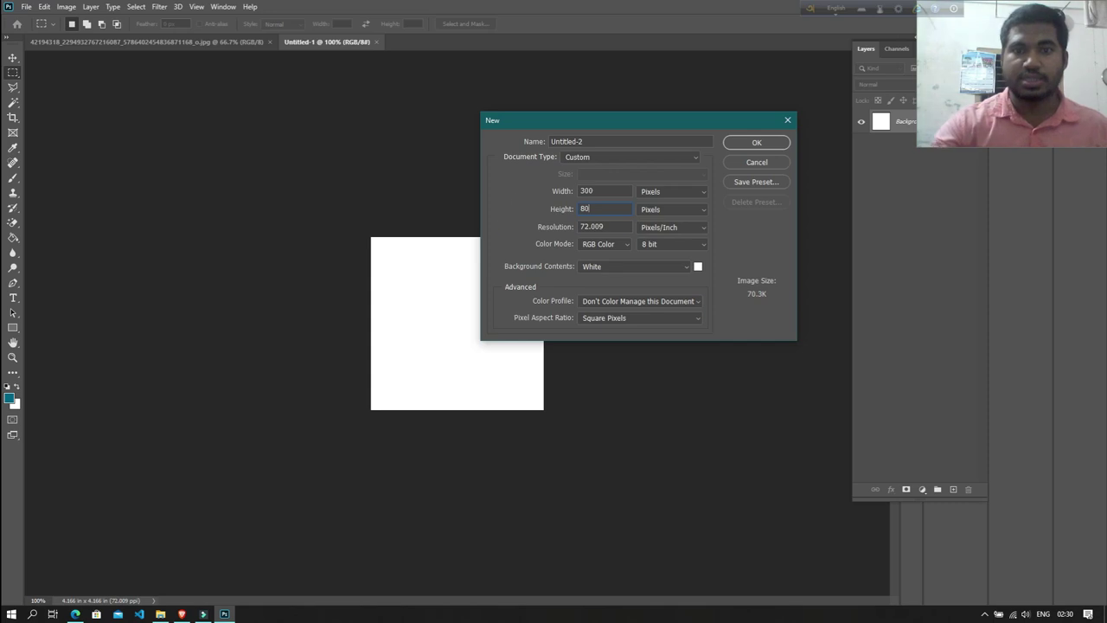
{"action": "left_click", "coordinate": [757, 143]}
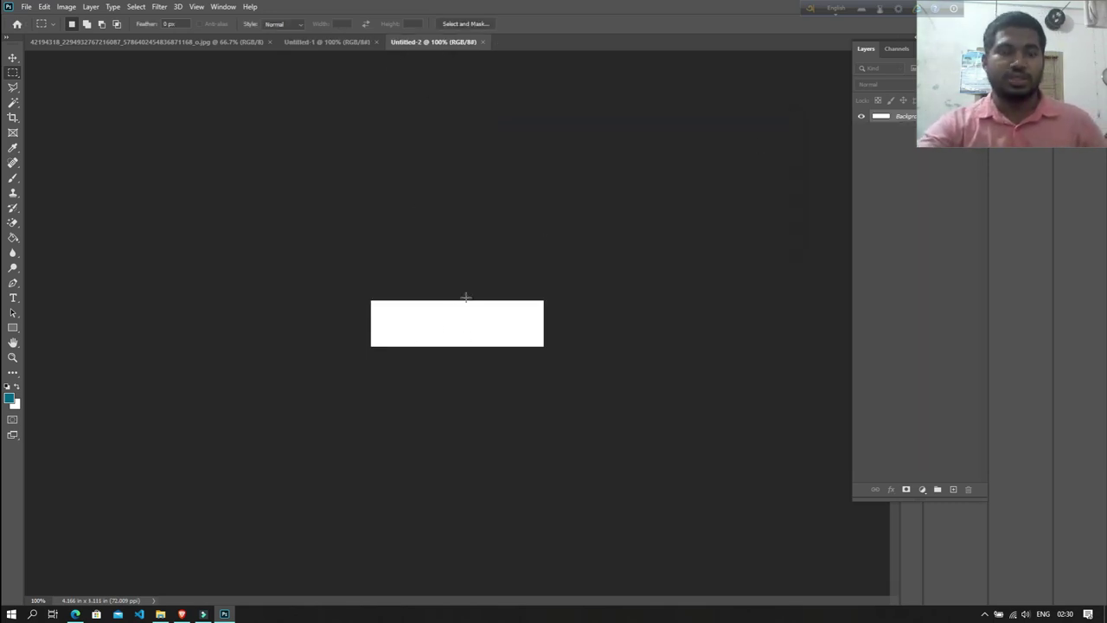
Step: Open the portrait file named image from the My Profile folder
{"action": "key", "text": "ctrl+o"}
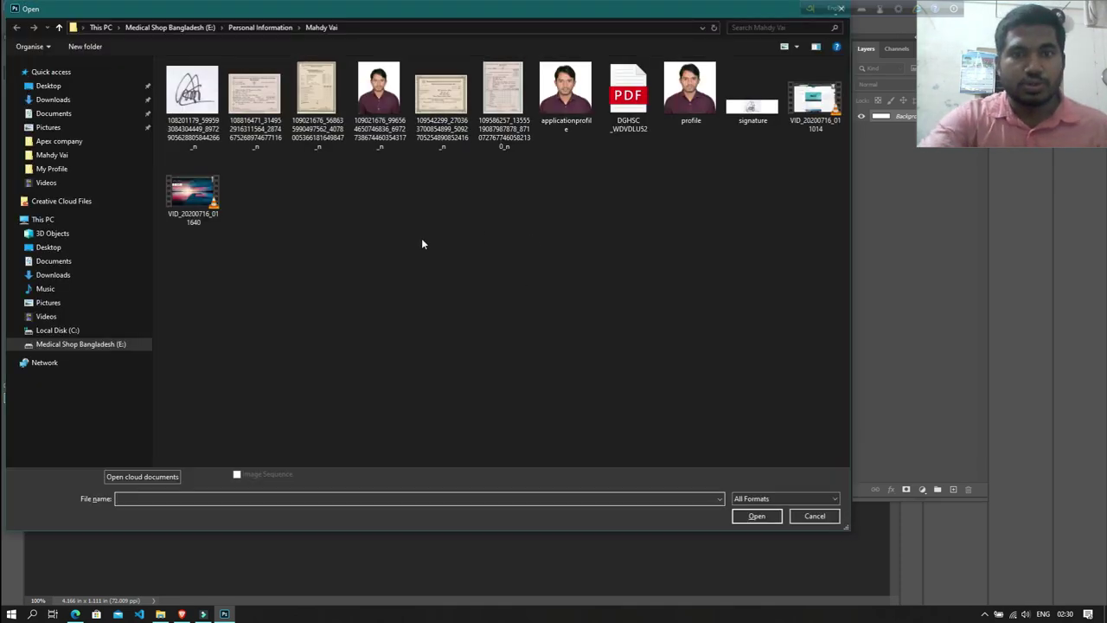
{"action": "left_click", "coordinate": [48, 86]}
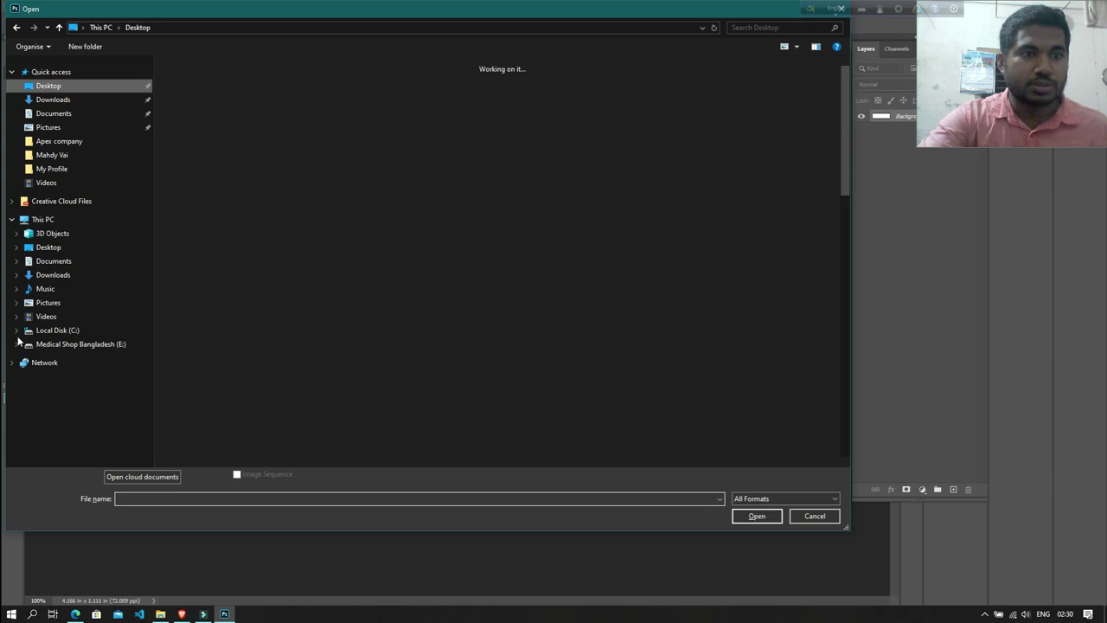
{"action": "left_click", "coordinate": [52, 170]}
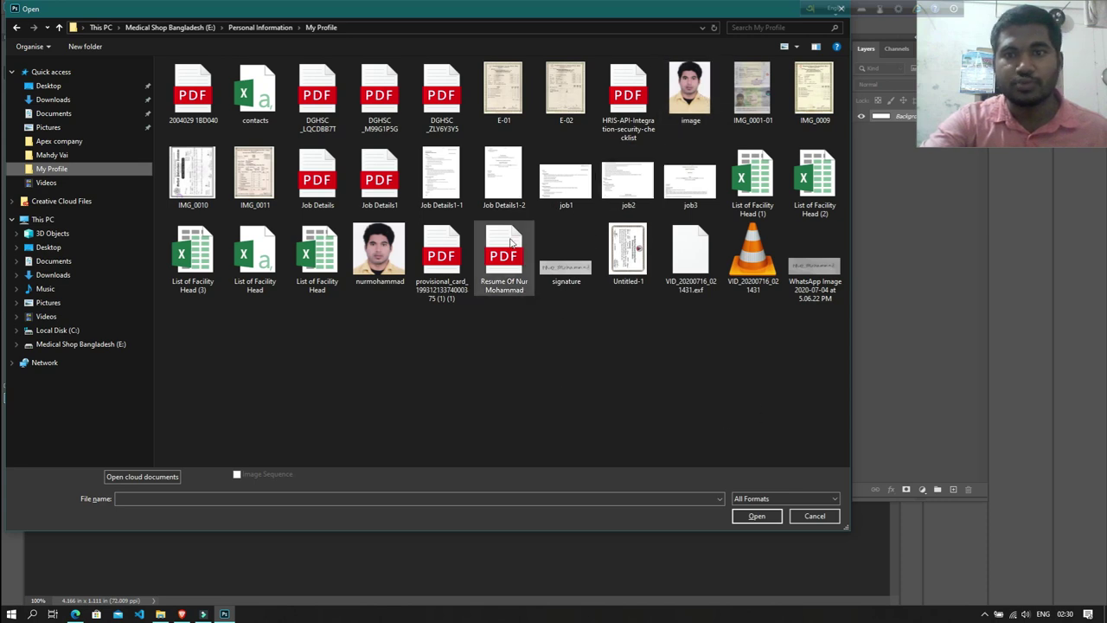
{"action": "double_click", "coordinate": [692, 90]}
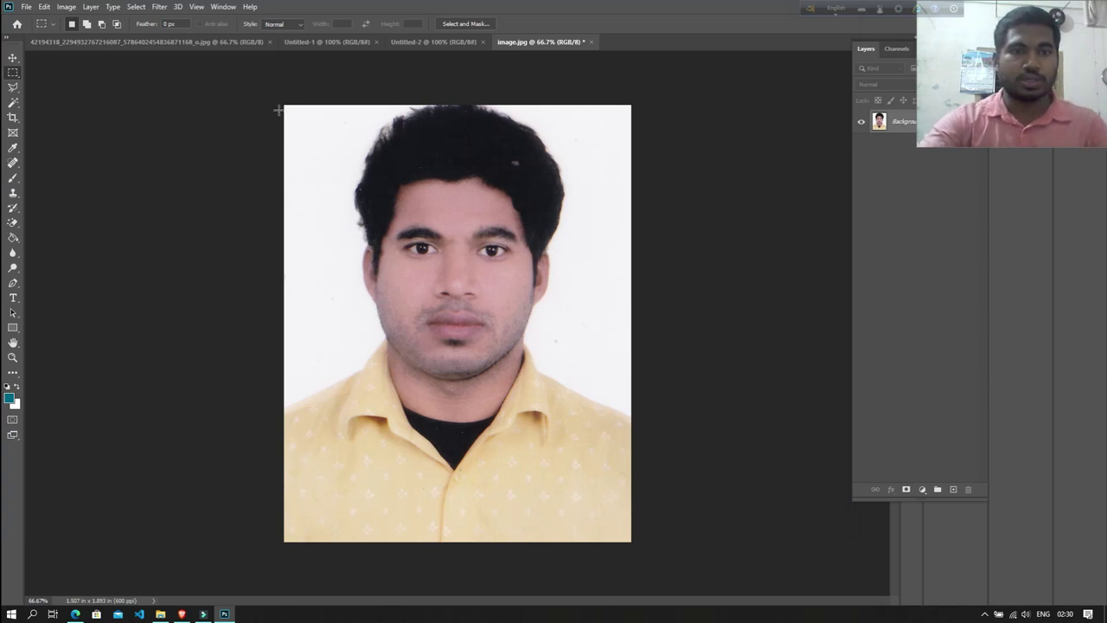
Step: Copy the entire portrait and paste it into the blank 300 × 300 pixel document
{"action": "key", "text": "ctrl+a"}
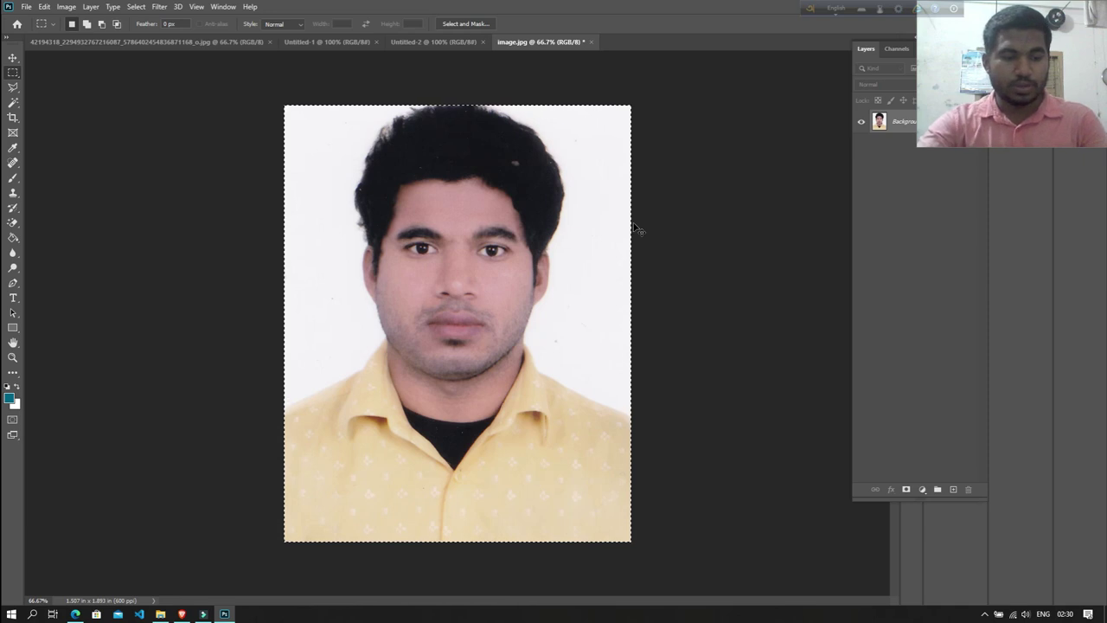
{"action": "left_click", "coordinate": [302, 43]}
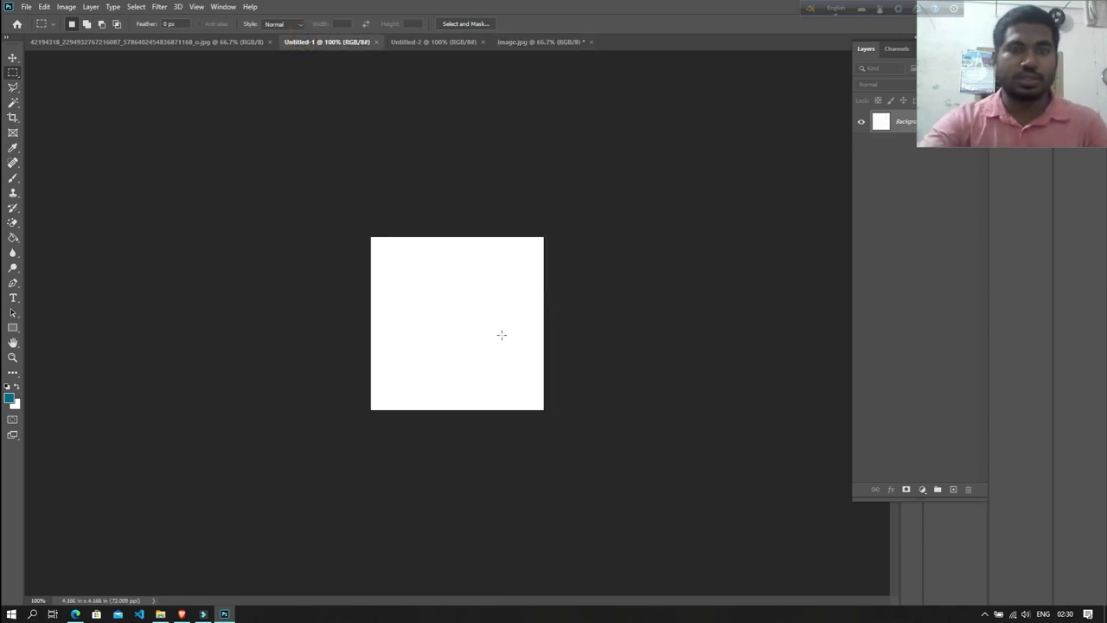
{"action": "key", "text": "ctrl+v"}
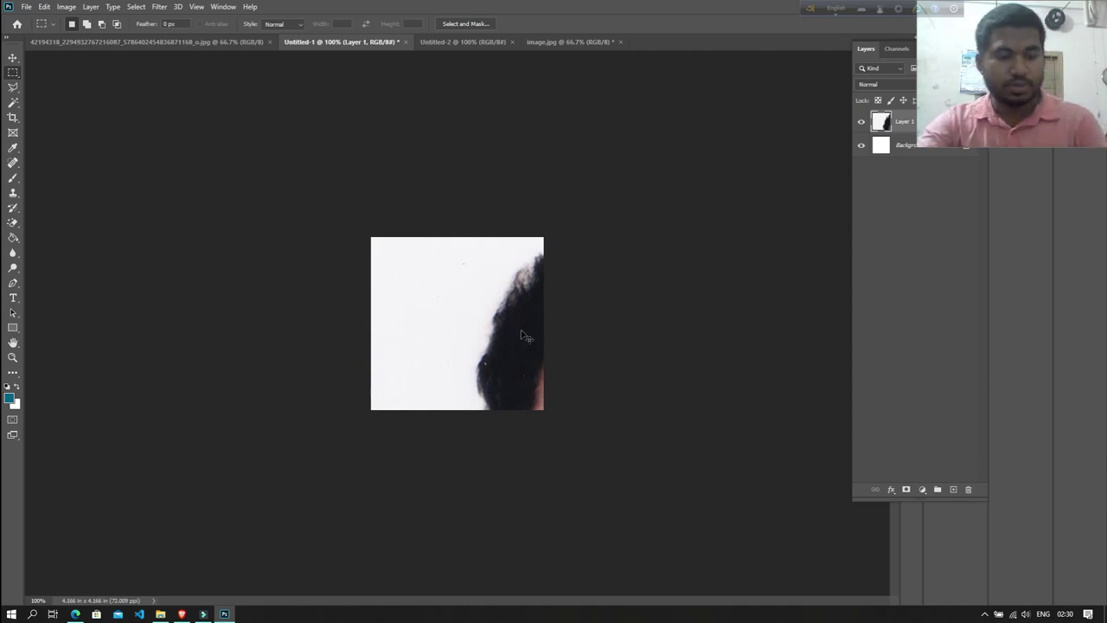
Step: Scale the pasted portrait proportionally to about 33.3% and align it with the canvas's upper edge so it spans the full width
{"action": "key", "text": "ctrl+t"}
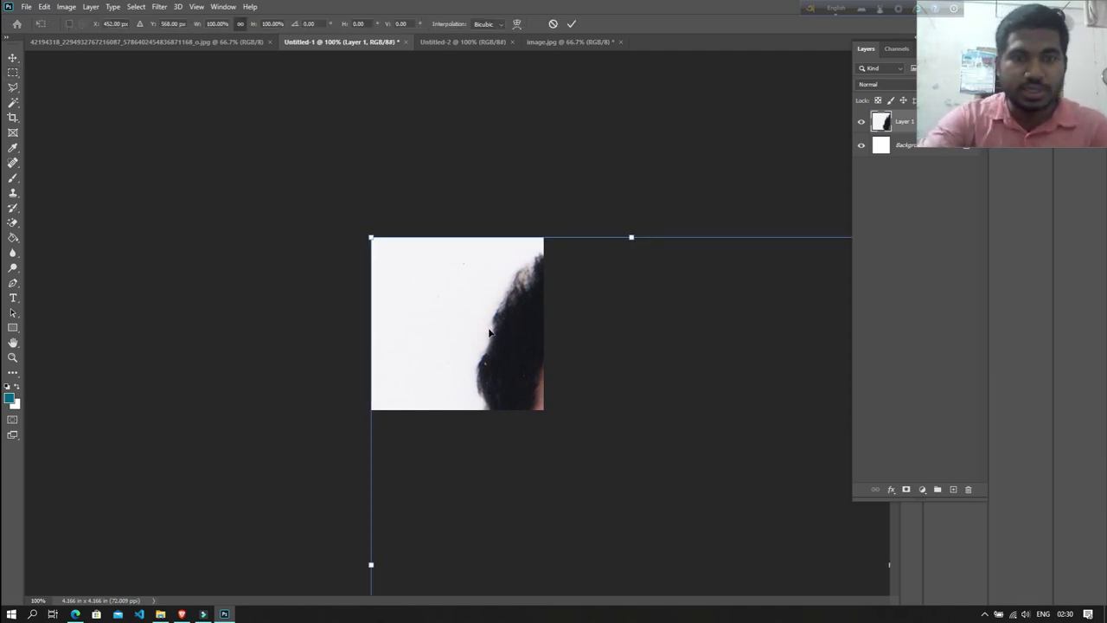
{"action": "left_click_drag", "start_coordinate": [487, 331], "coordinate": [301, 177]}
{"action": "left_click_drag", "start_coordinate": [181, 82], "coordinate": [470, 347]}
{"action": "key", "text": "ctrl+z"}
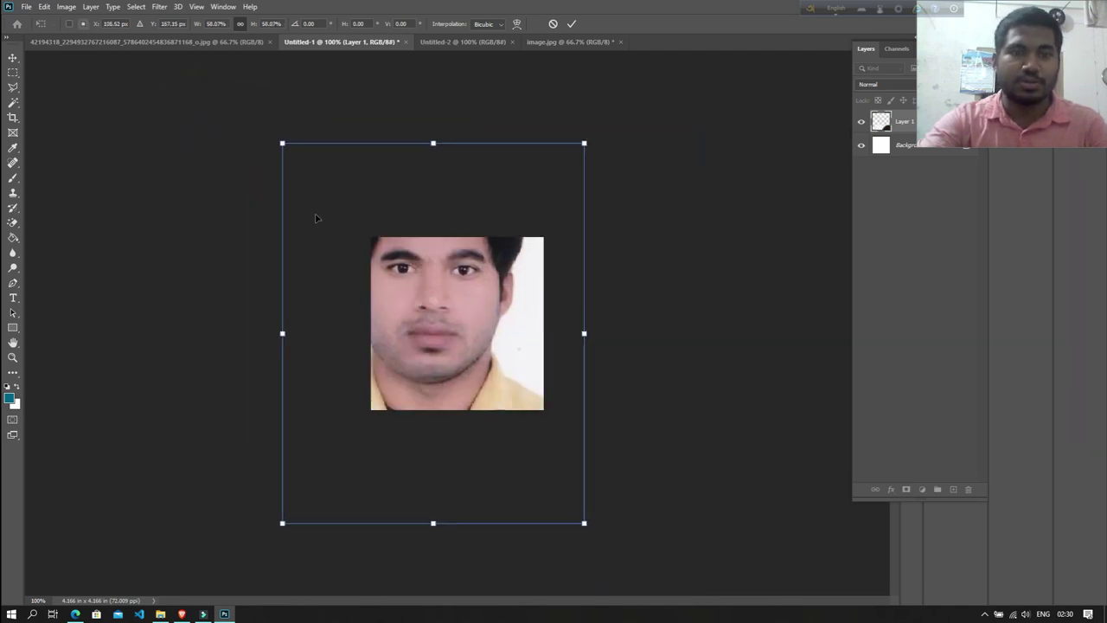
{"action": "left_click_drag", "start_coordinate": [282, 141], "coordinate": [430, 330]}
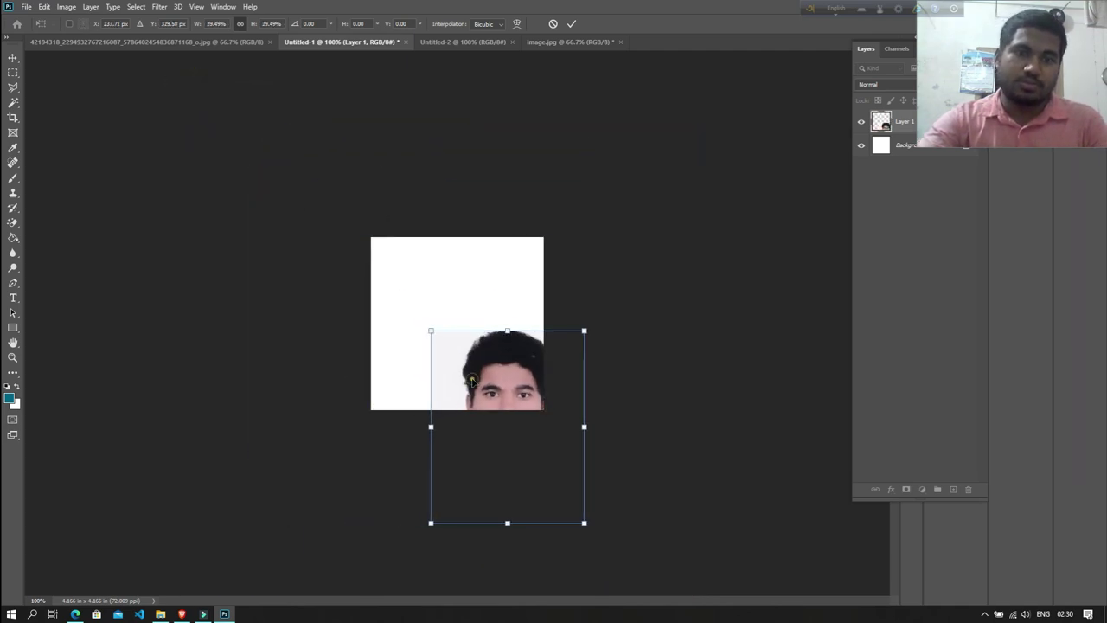
{"action": "left_click_drag", "start_coordinate": [462, 374], "coordinate": [407, 286]}
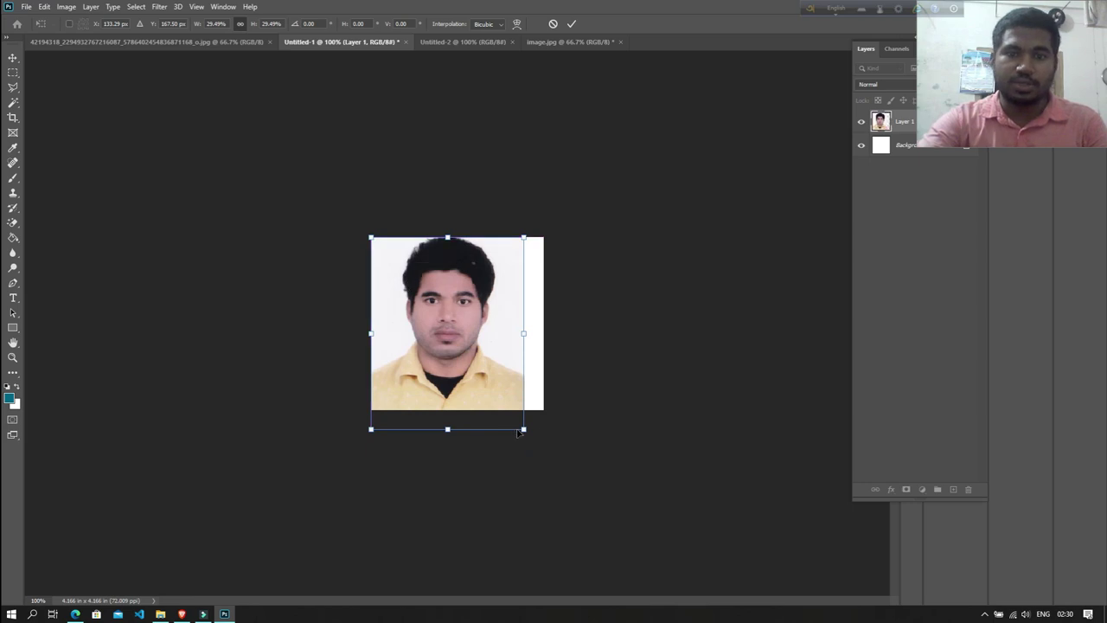
{"action": "left_click_drag", "start_coordinate": [524, 429], "coordinate": [544, 453]}
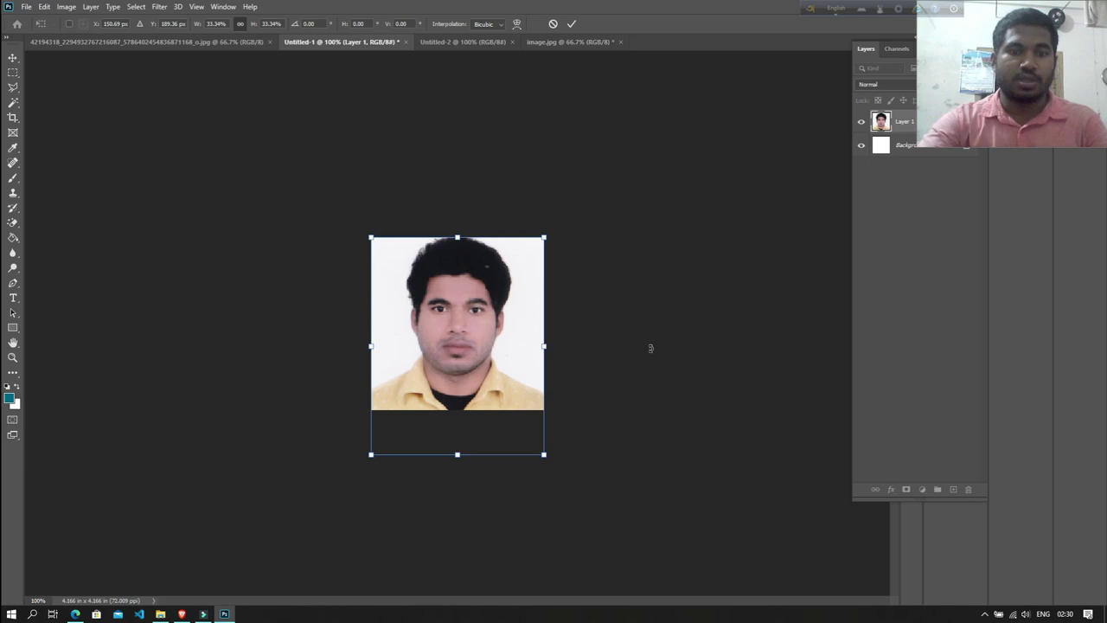
{"action": "key", "text": "Return"}
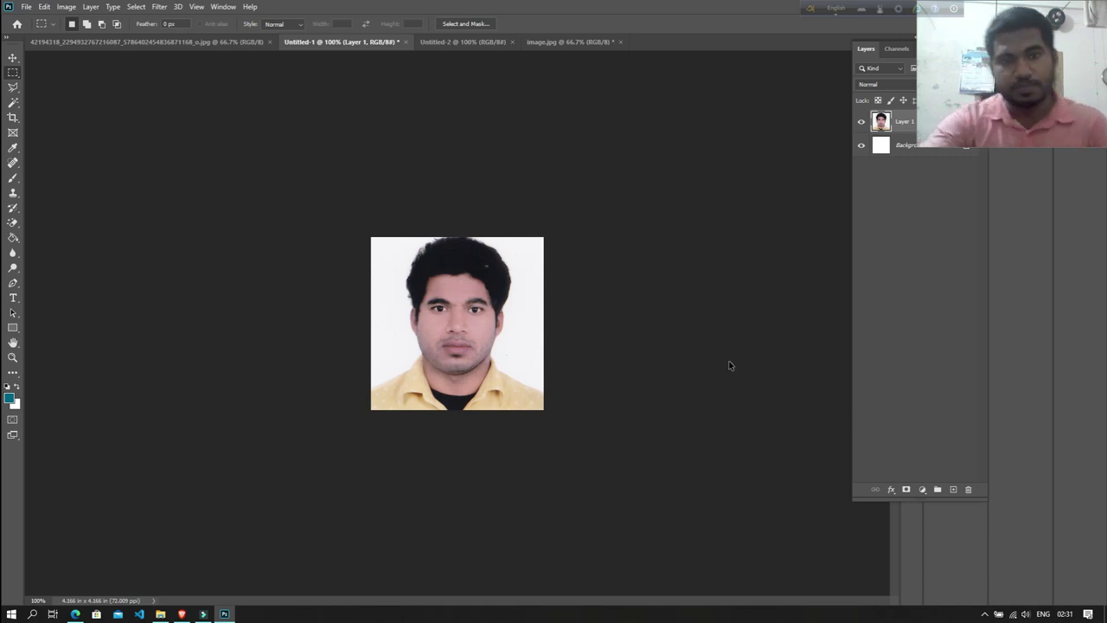
Step: Start a Save for Web export of the portrait document and check its pixel dimensions before choosing where to save
{"action": "key", "text": "ctrl+alt+shift+s"}
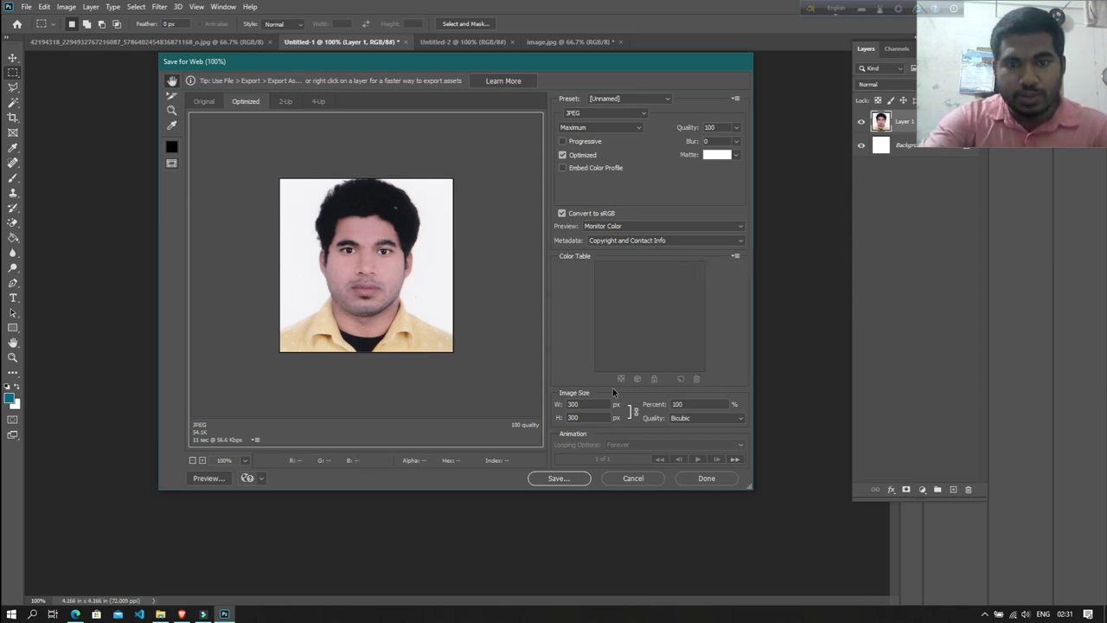
{"action": "left_click", "coordinate": [588, 407]}
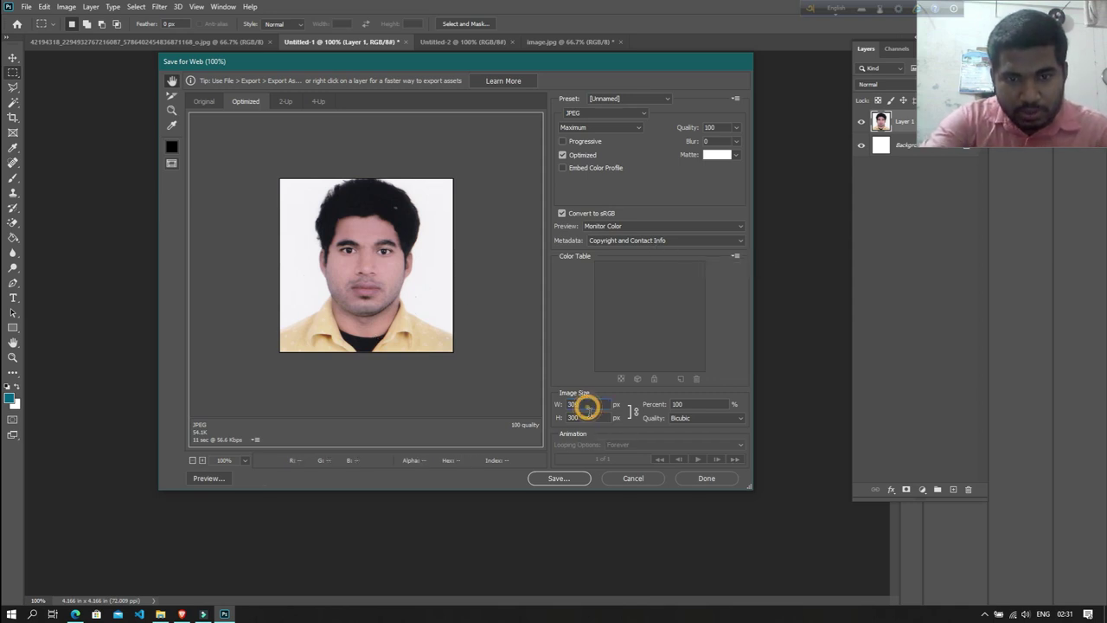
{"action": "left_click", "coordinate": [589, 418]}
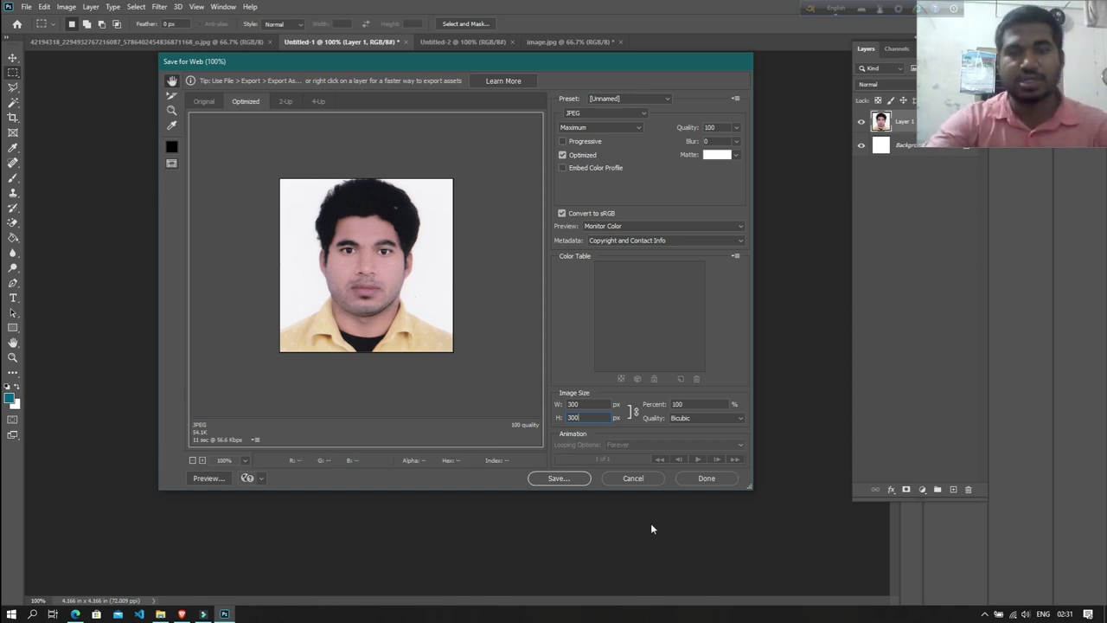
{"action": "left_click", "coordinate": [571, 478]}
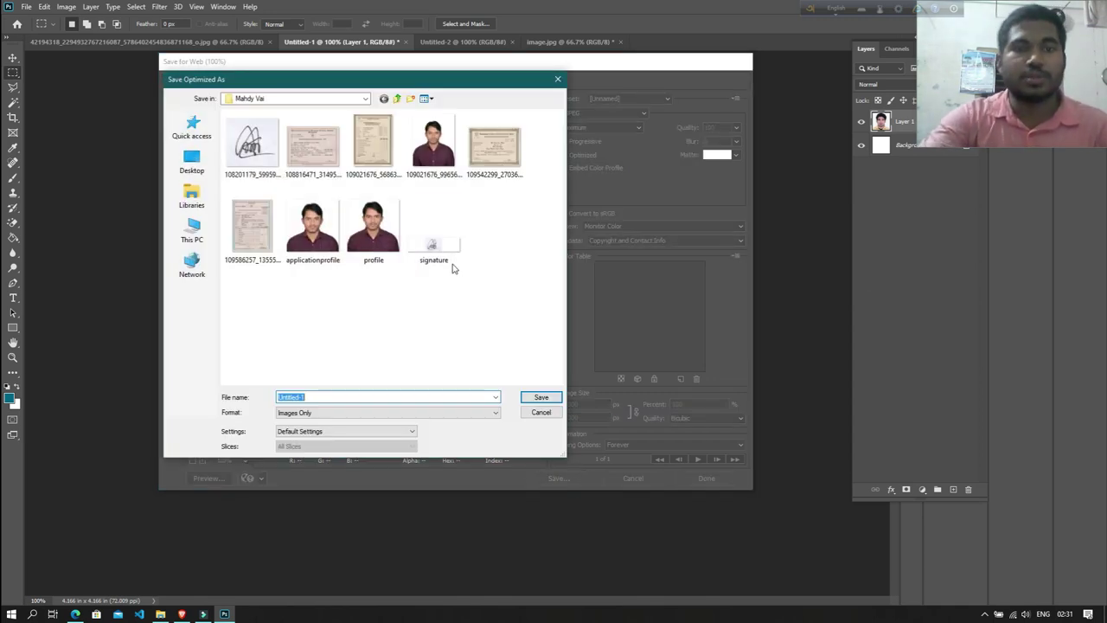
Step: Save the optimized portrait as Untitled-1.jpg in the E: drive's Personal Information > My Profile folder, replacing the existing file
{"action": "left_click", "coordinate": [192, 229]}
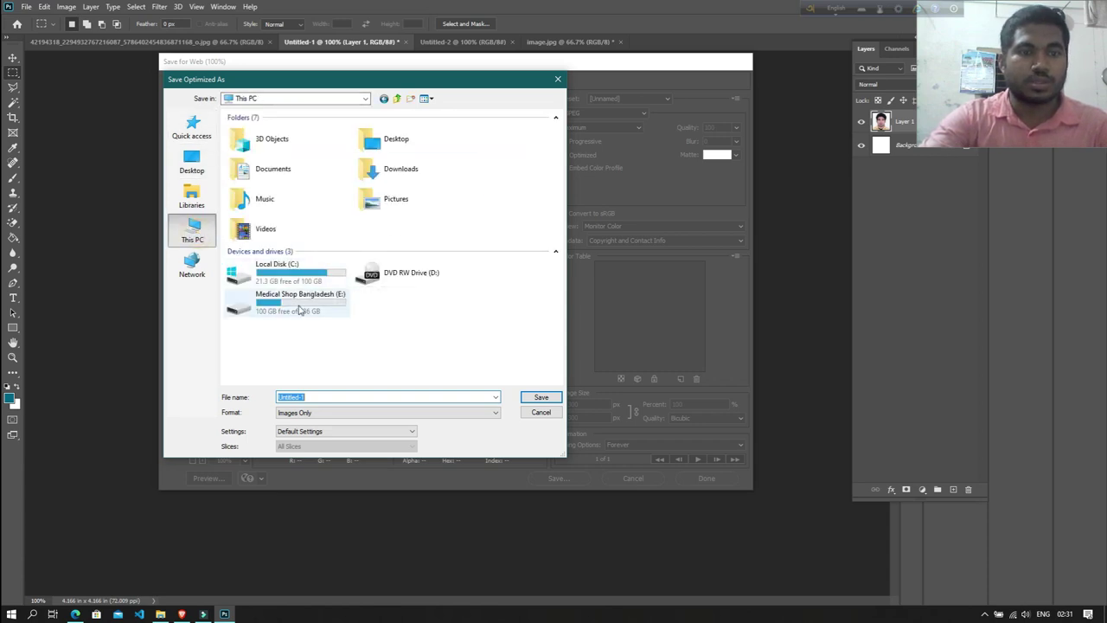
{"action": "double_click", "coordinate": [299, 303]}
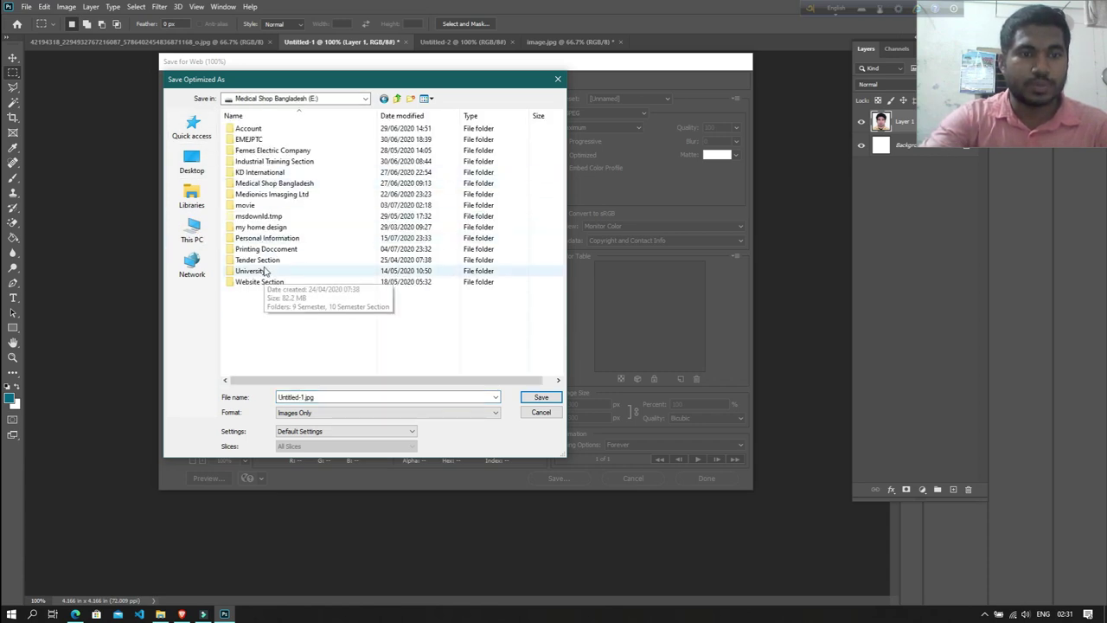
{"action": "double_click", "coordinate": [284, 183]}
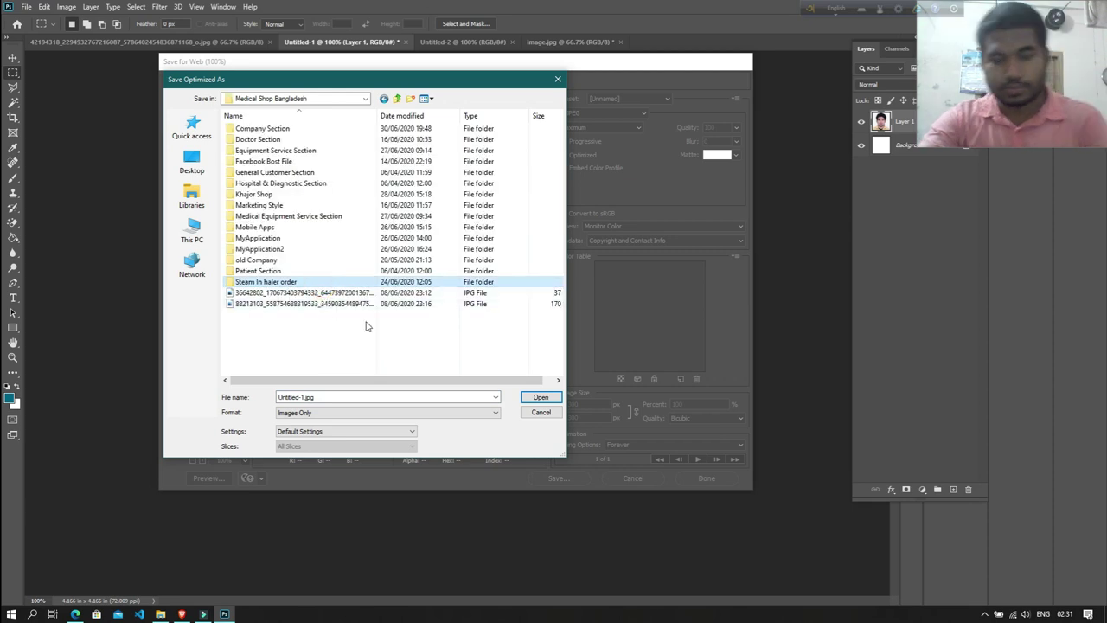
{"action": "key", "text": "BackSpace"}
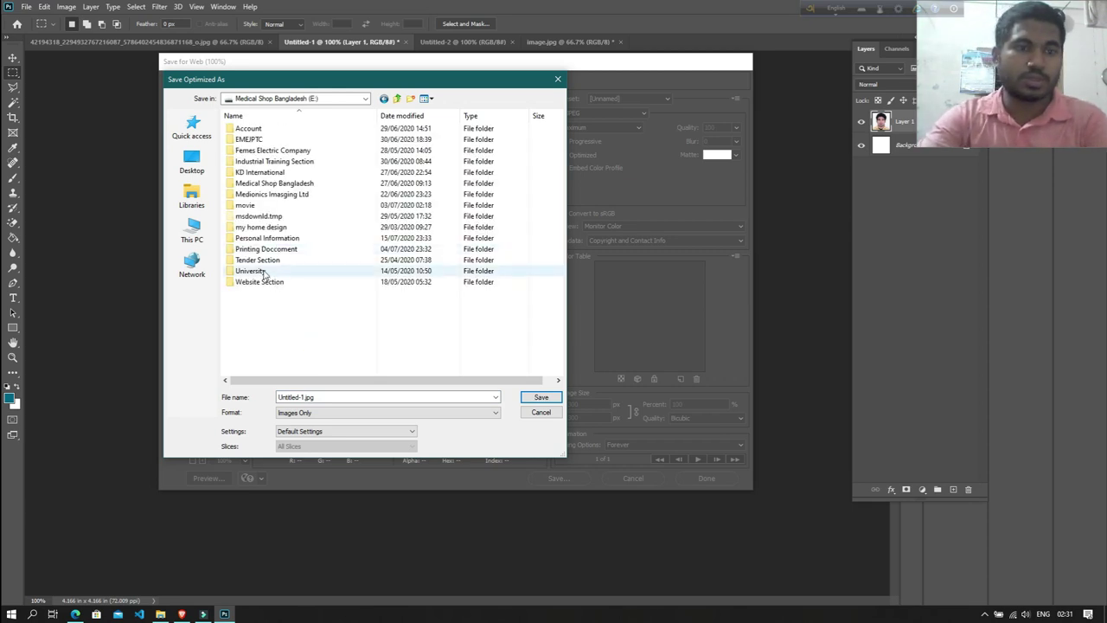
{"action": "double_click", "coordinate": [268, 249]}
{"action": "key", "text": "BackSpace"}
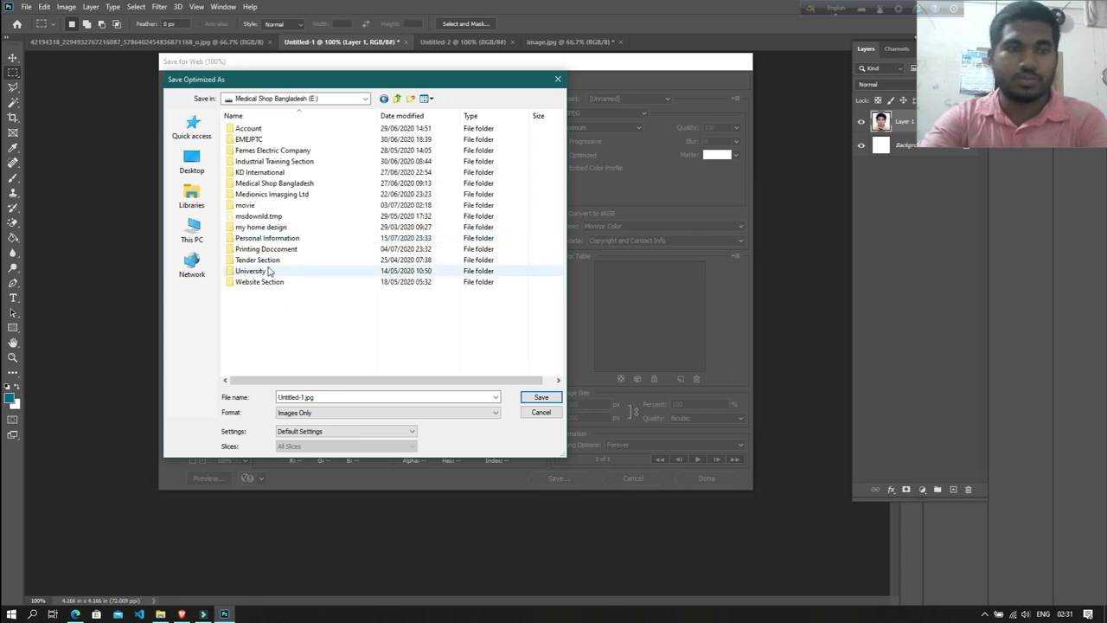
{"action": "double_click", "coordinate": [277, 239]}
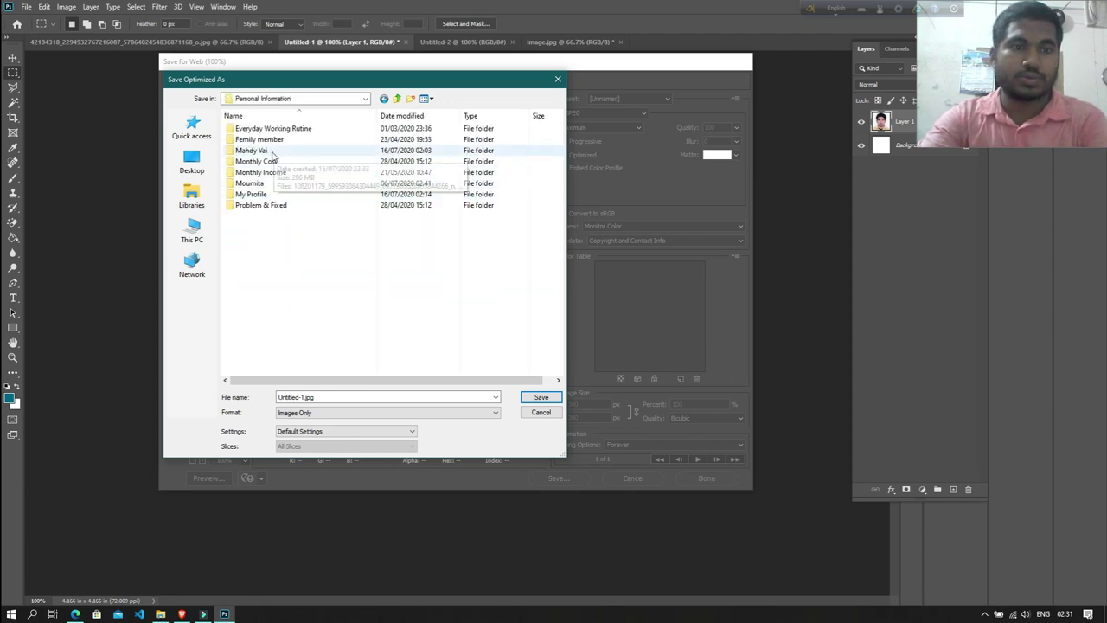
{"action": "double_click", "coordinate": [262, 194]}
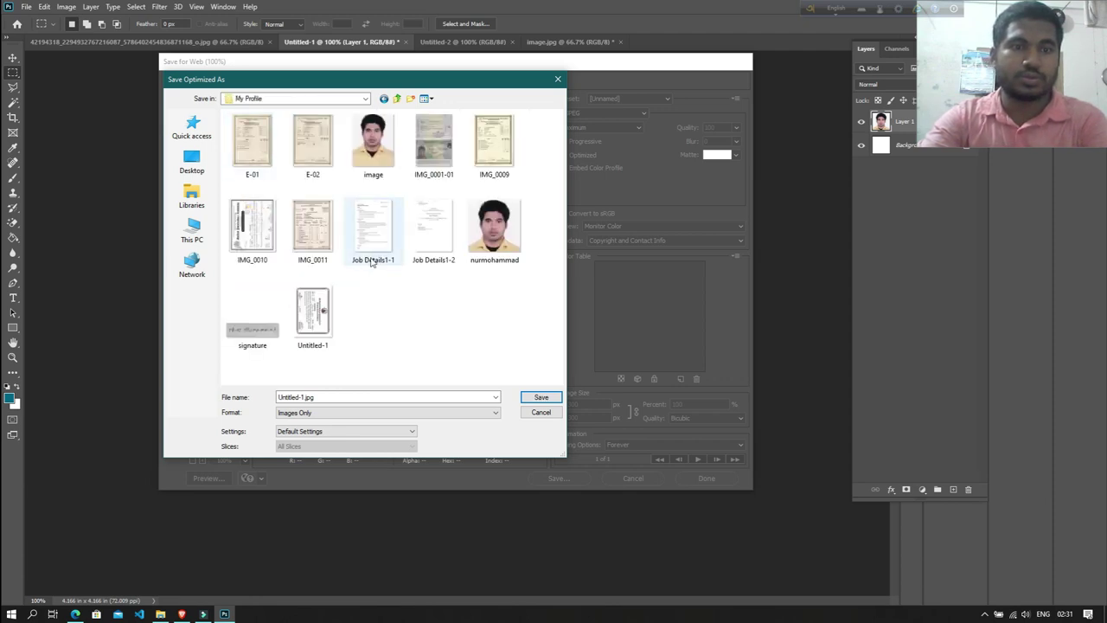
{"action": "left_click", "coordinate": [541, 399]}
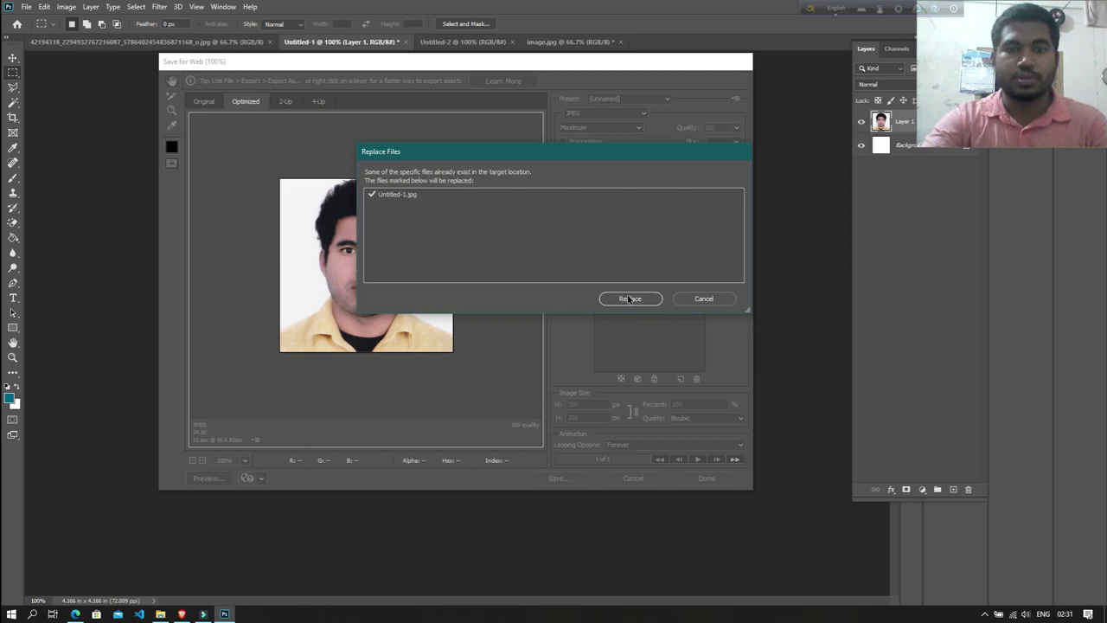
{"action": "left_click", "coordinate": [630, 299]}
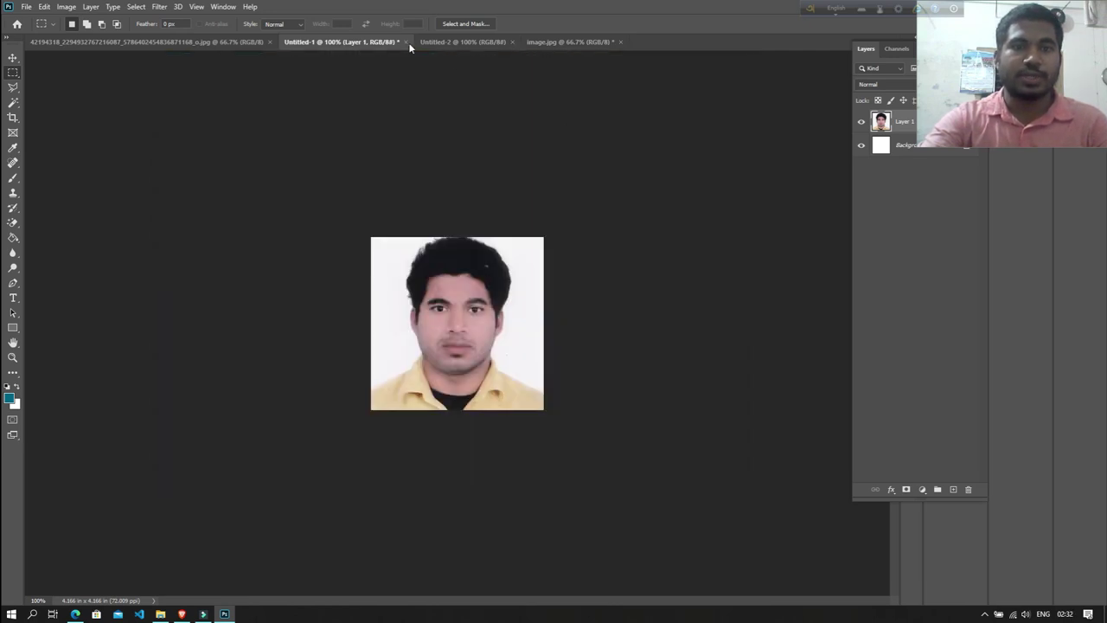
Step: Close the Untitled-1 portrait document without saving its changes
{"action": "left_click", "coordinate": [409, 42]}
{"action": "left_click", "coordinate": [554, 230]}
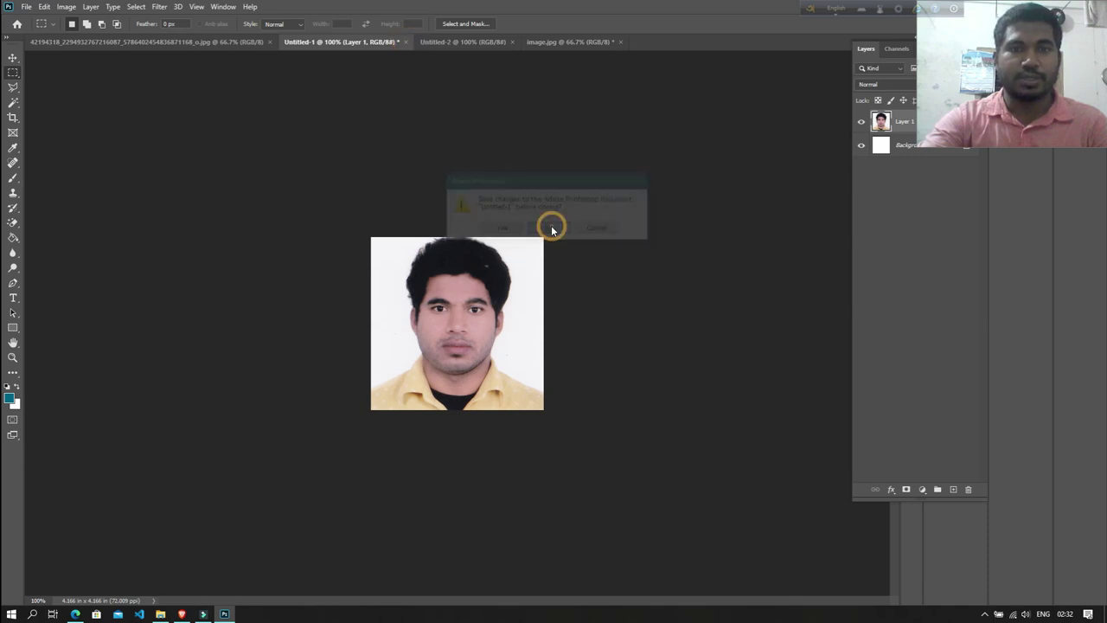
{"action": "key", "text": "ctrl+a"}
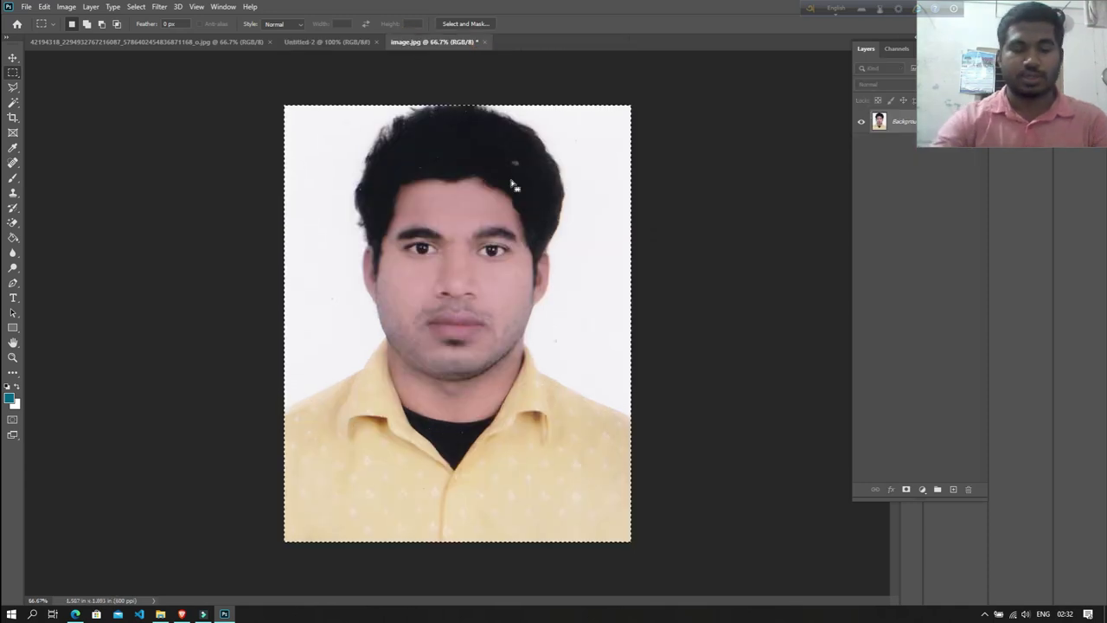
Step: Open signature.jpg from the My Profile folder and place a copy of the entire image in the blank 300 × 80 pixel document
{"action": "key", "text": "ctrl+o"}
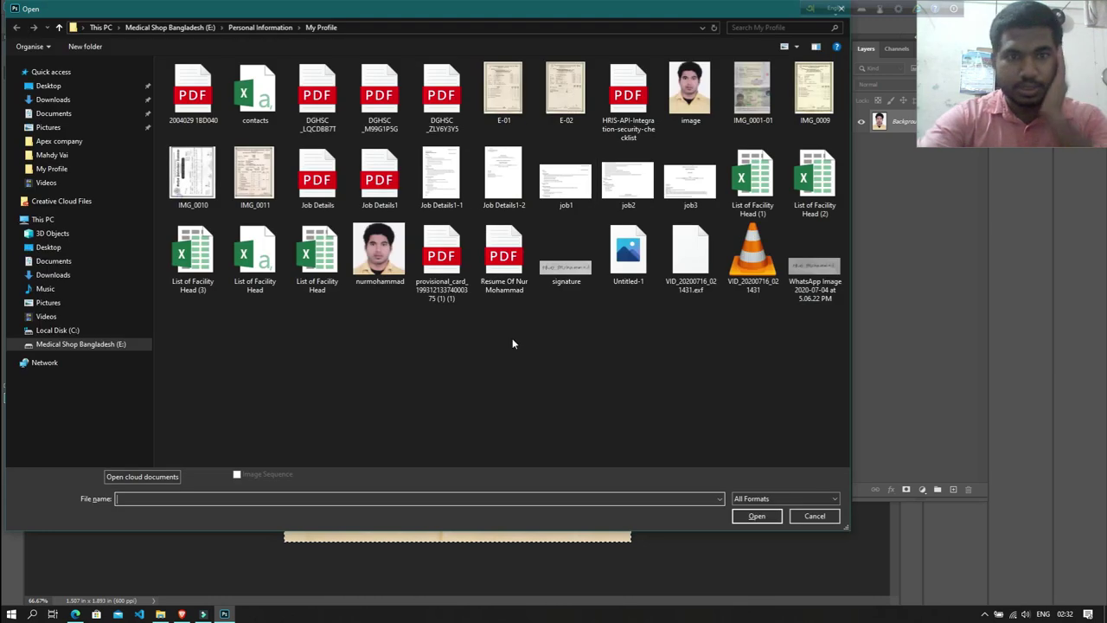
{"action": "double_click", "coordinate": [570, 274]}
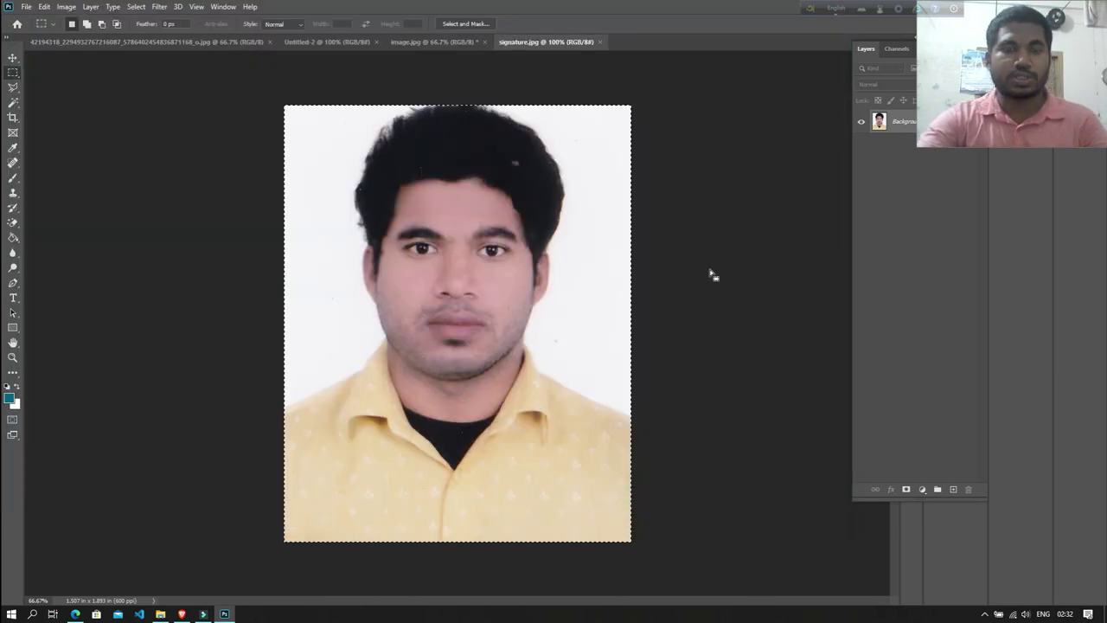
{"action": "key", "text": "ctrl+a"}
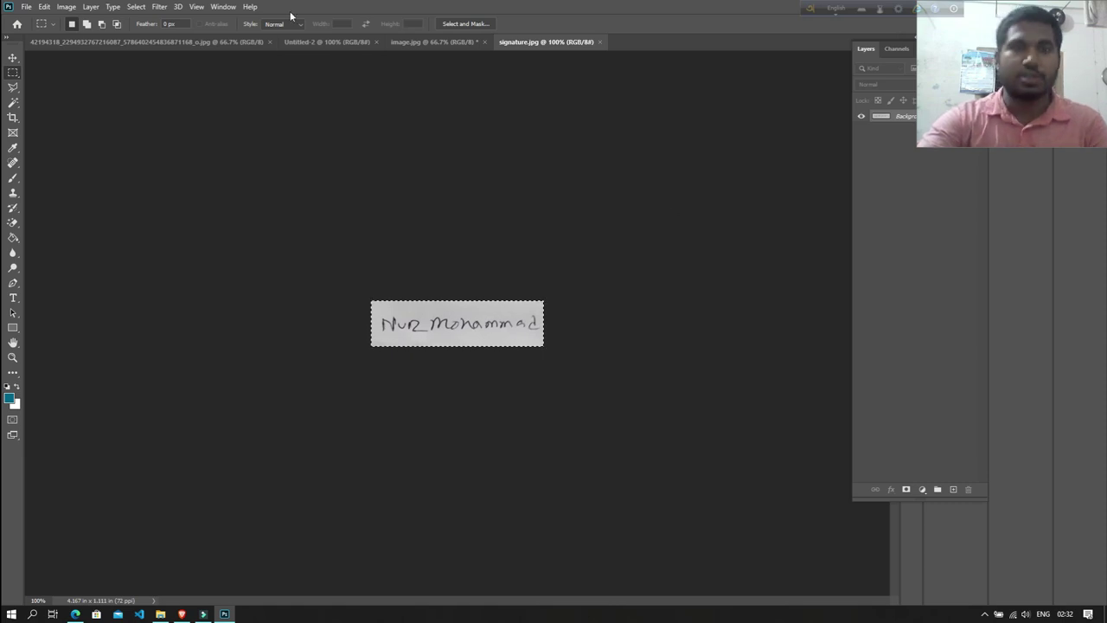
{"action": "left_click", "coordinate": [337, 42]}
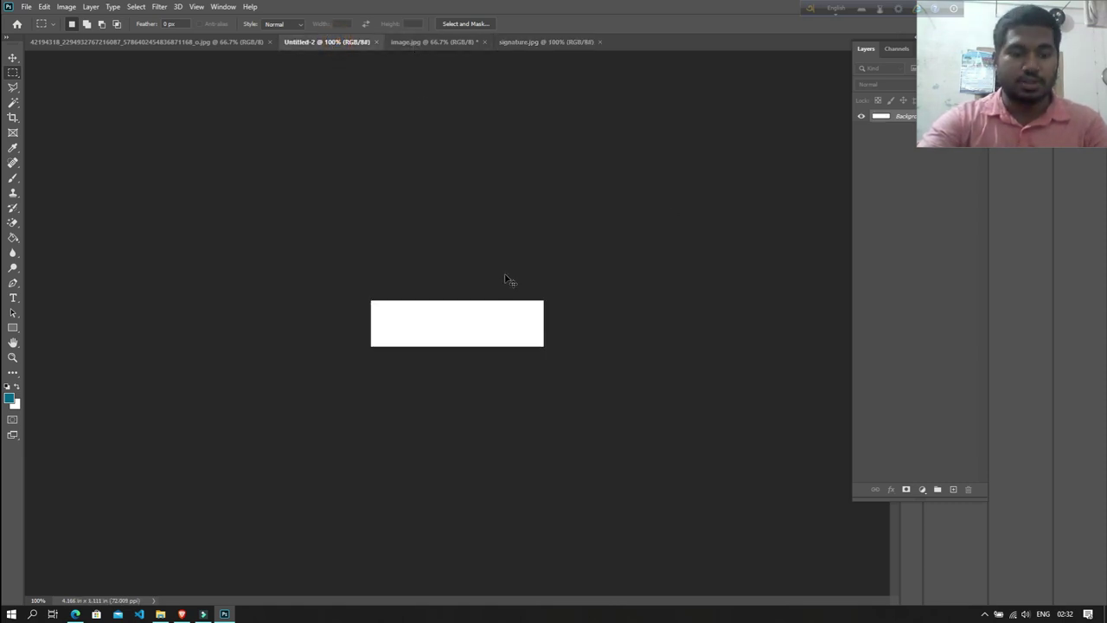
{"action": "key", "text": "ctrl+v"}
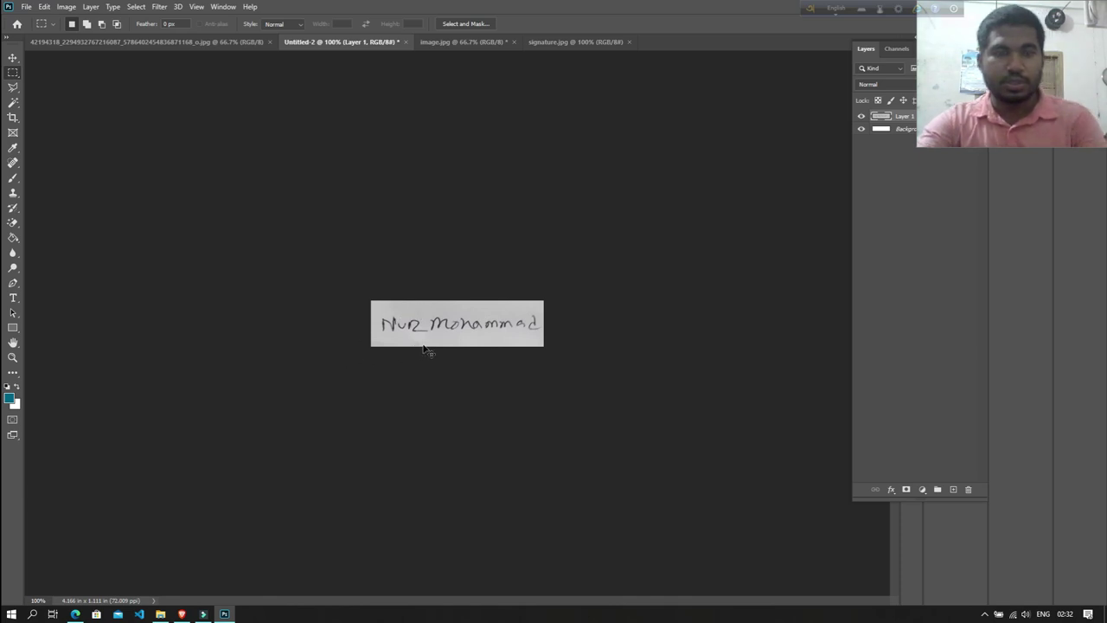
{"action": "key", "text": "ctrl+t"}
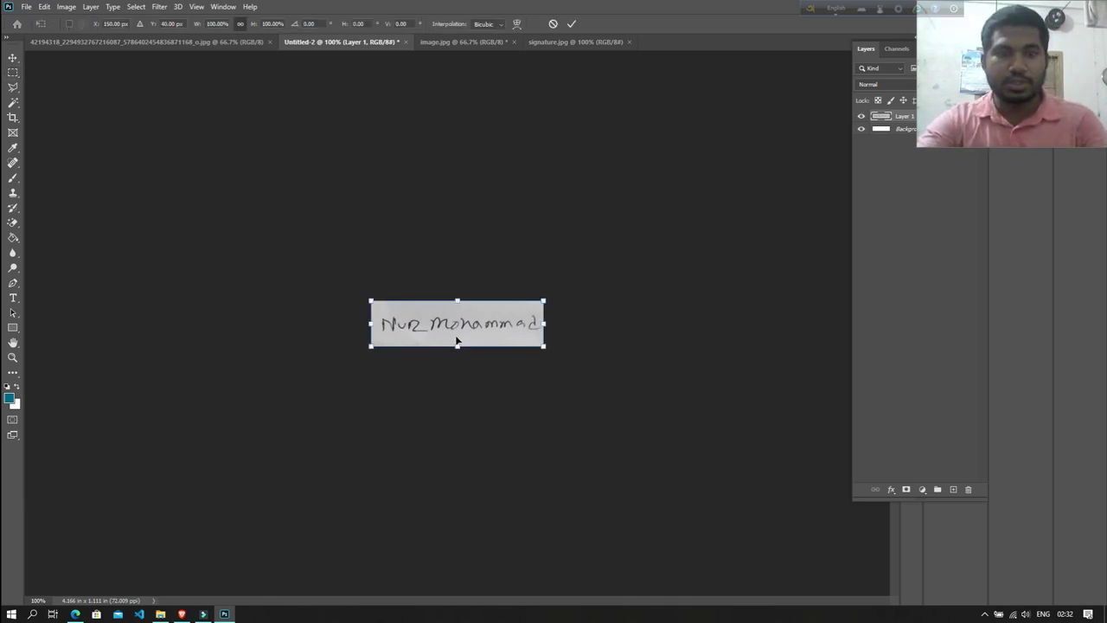
{"action": "key", "text": "Return"}
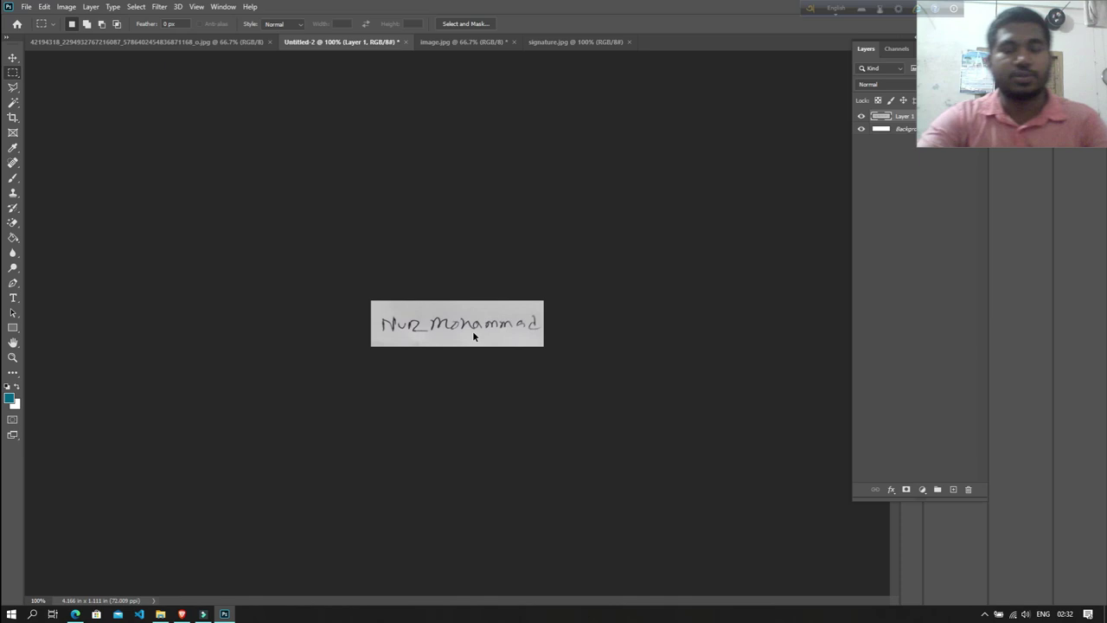
Step: Export the signature document with Save for Web as Untitled-2 in the My Profile folder
{"action": "key", "text": "ctrl+alt+shift+s"}
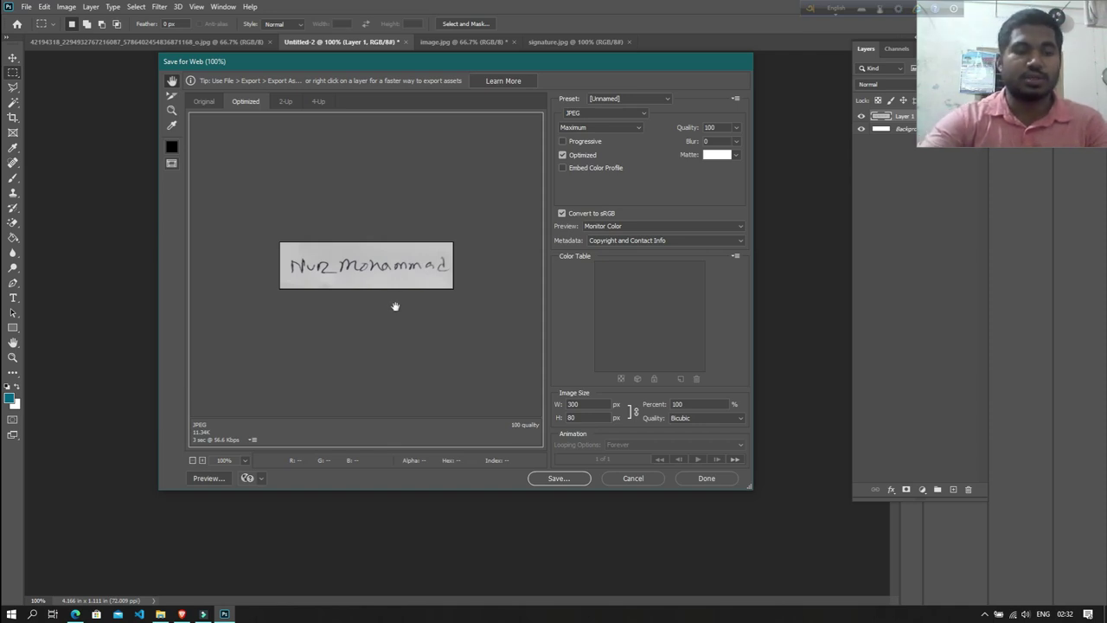
{"action": "left_click", "coordinate": [560, 478]}
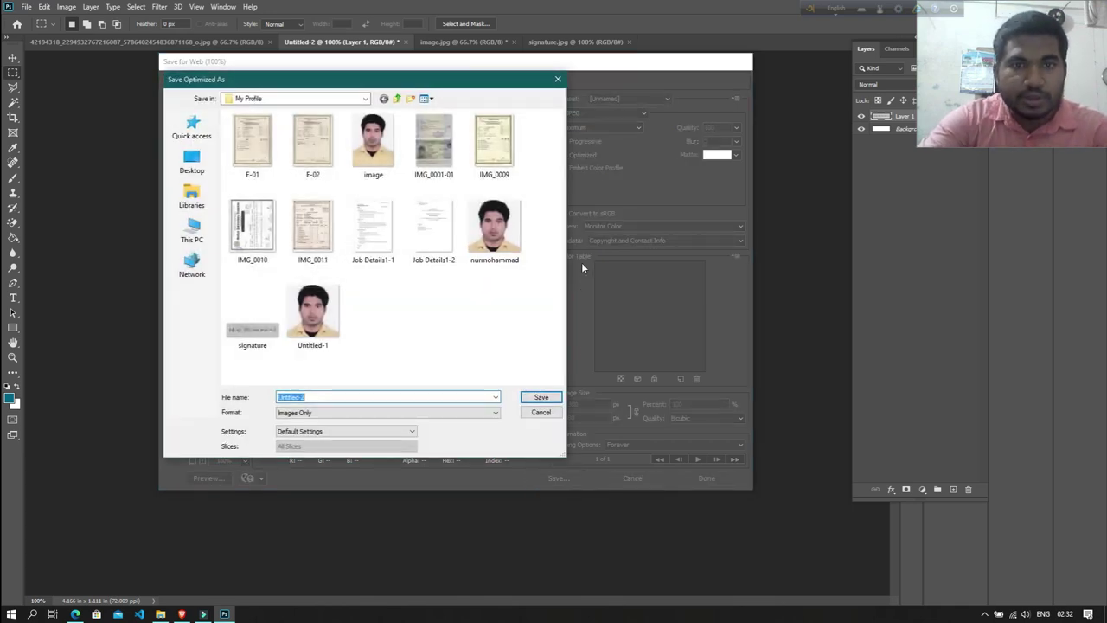
{"action": "left_click", "coordinate": [541, 397]}
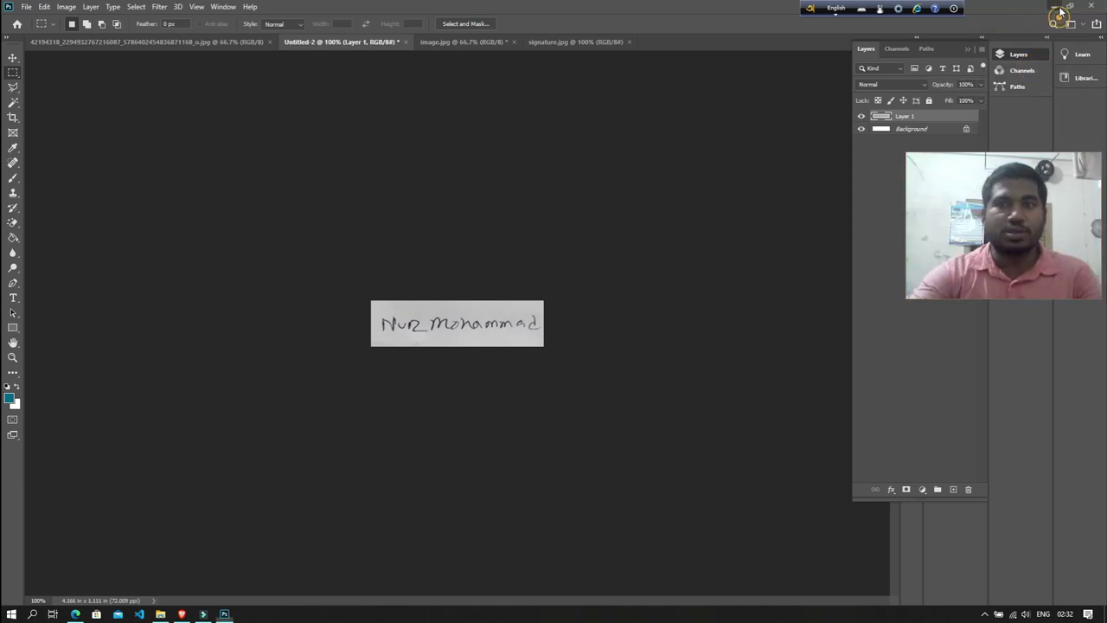
Step: Switch to the browser and review the application conditions on the last page of DGHSC.pdf
{"action": "left_click", "coordinate": [1058, 8]}
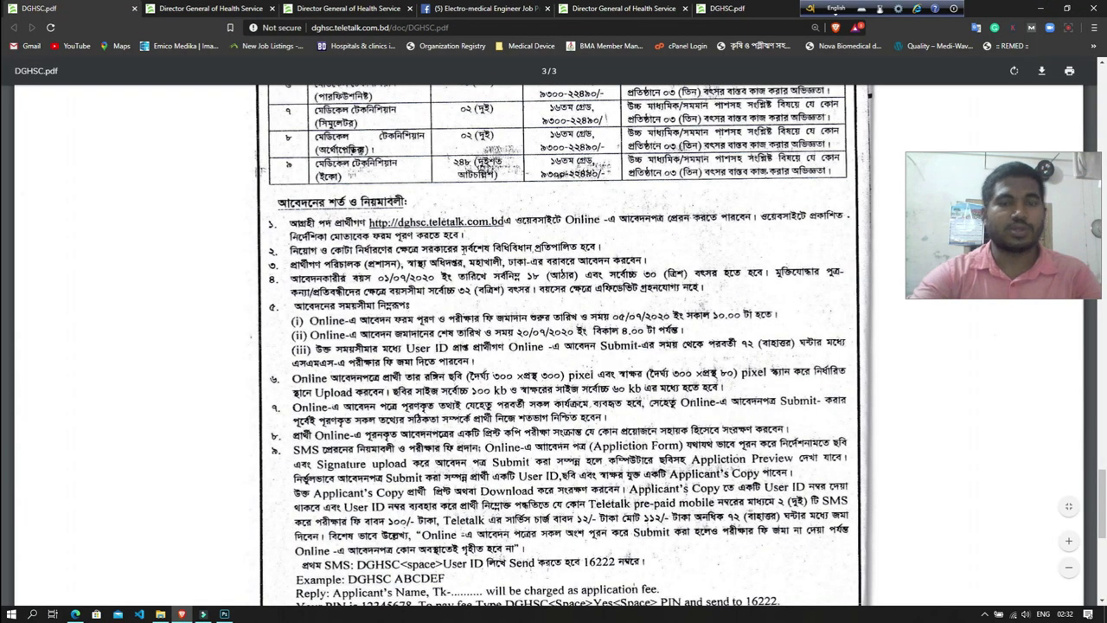
{"action": "left_click", "coordinate": [1011, 223]}
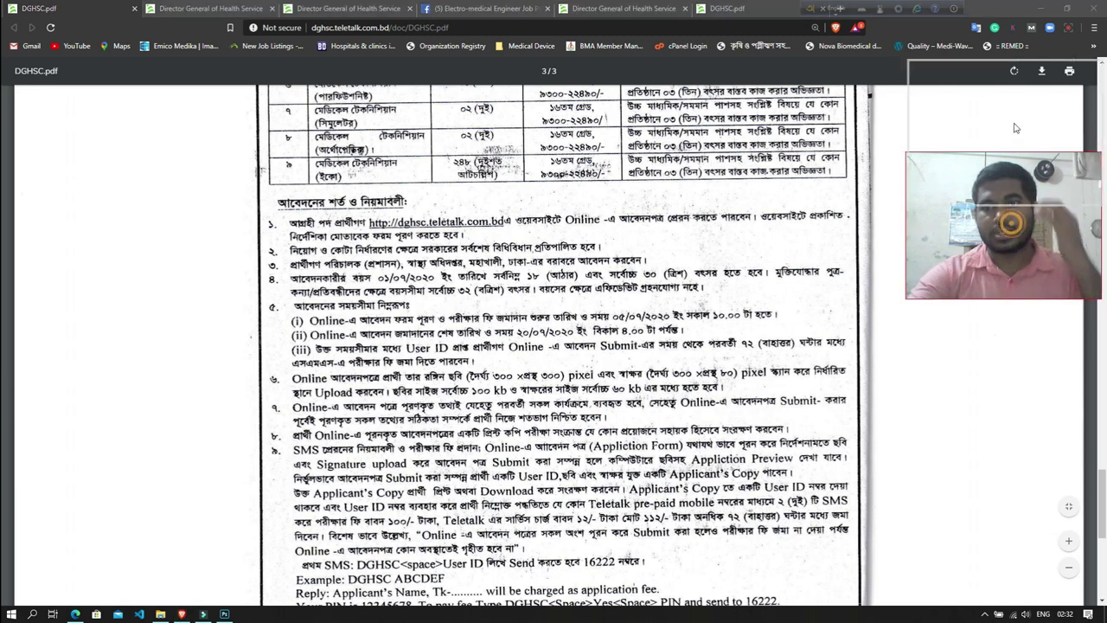
{"action": "left_click_drag", "start_coordinate": [1018, 77], "coordinate": [1017, 73]}
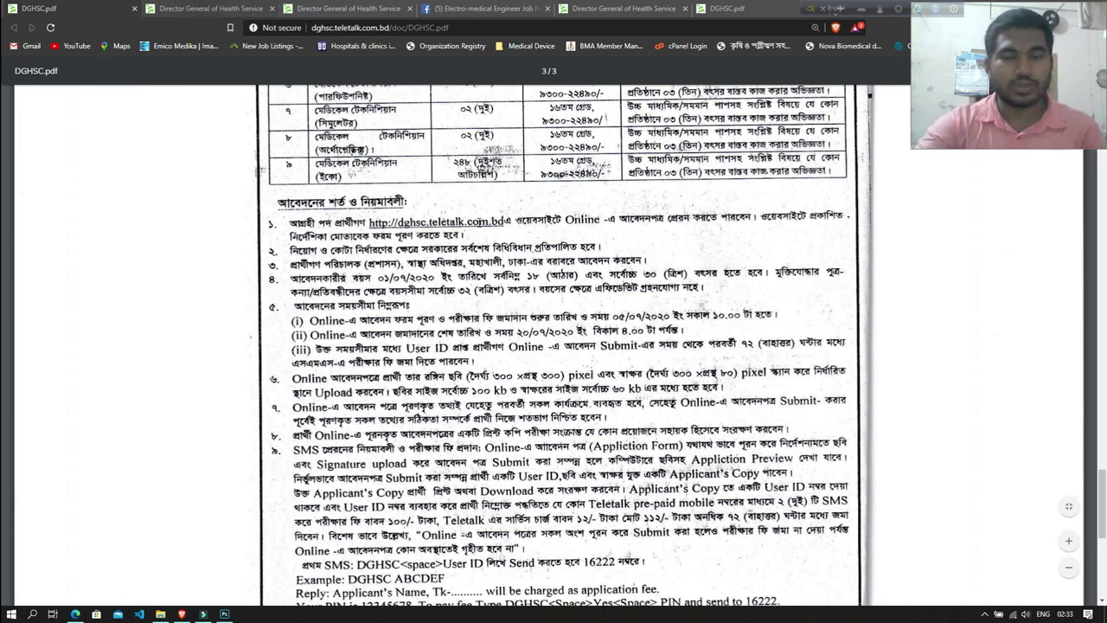
{"action": "scroll", "coordinate": [480, 223], "scroll_direction": "down", "scroll_amount": 1}
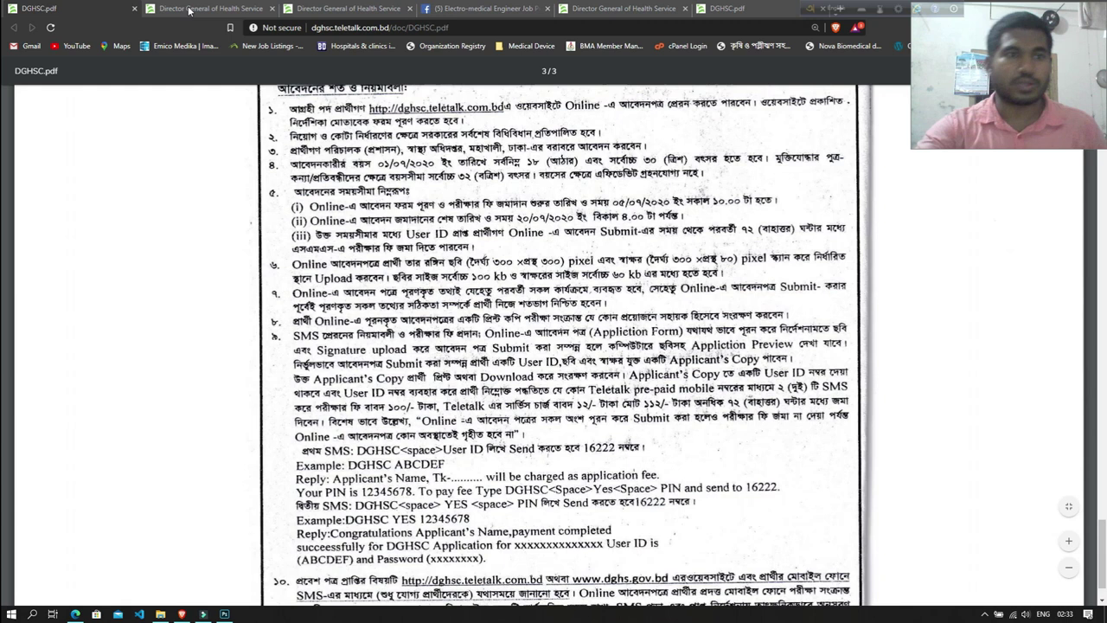
Step: Open the online application form from the Director General of Health Service site for the Medical Technician (Biomedical) post and look through it
{"action": "left_click", "coordinate": [190, 10]}
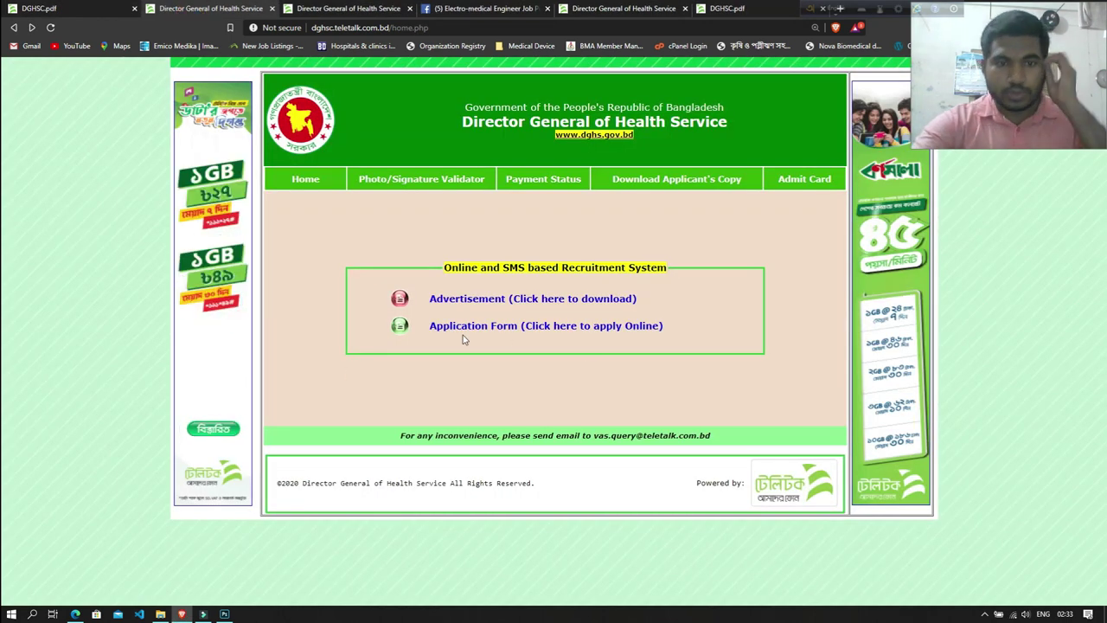
{"action": "left_click", "coordinate": [519, 328]}
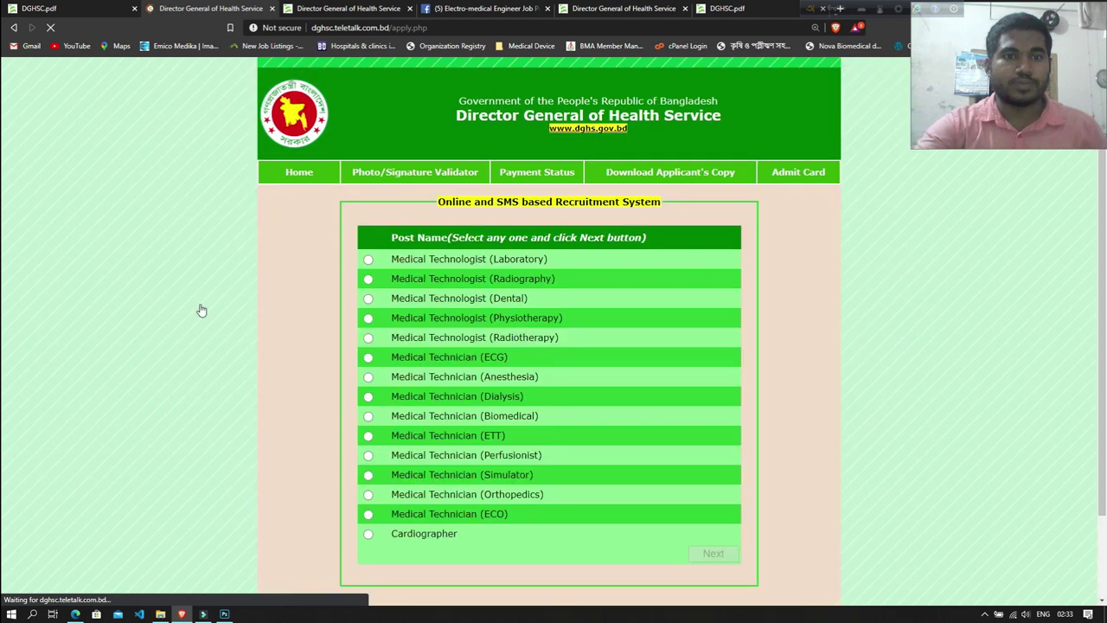
{"action": "scroll", "coordinate": [501, 374], "scroll_direction": "down", "scroll_amount": 1}
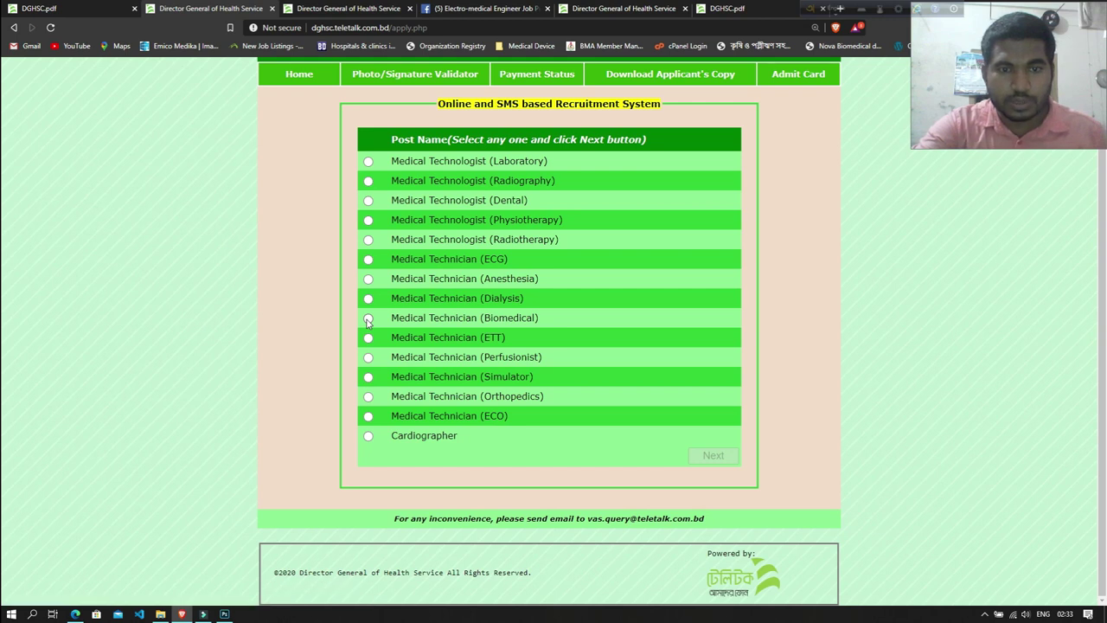
{"action": "left_click", "coordinate": [367, 319]}
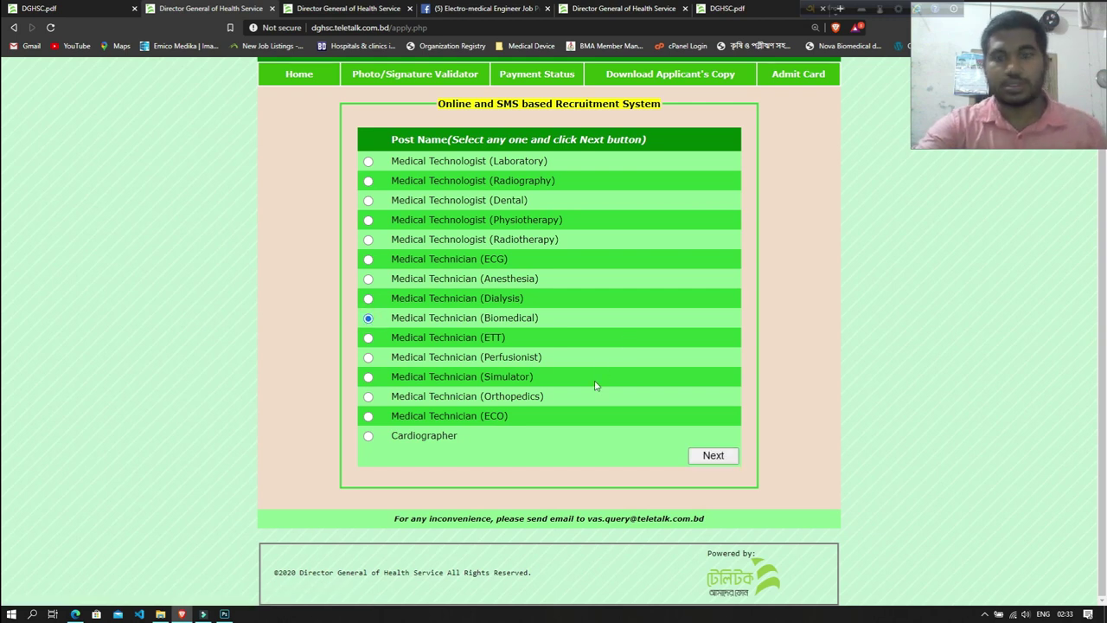
{"action": "left_click", "coordinate": [715, 459]}
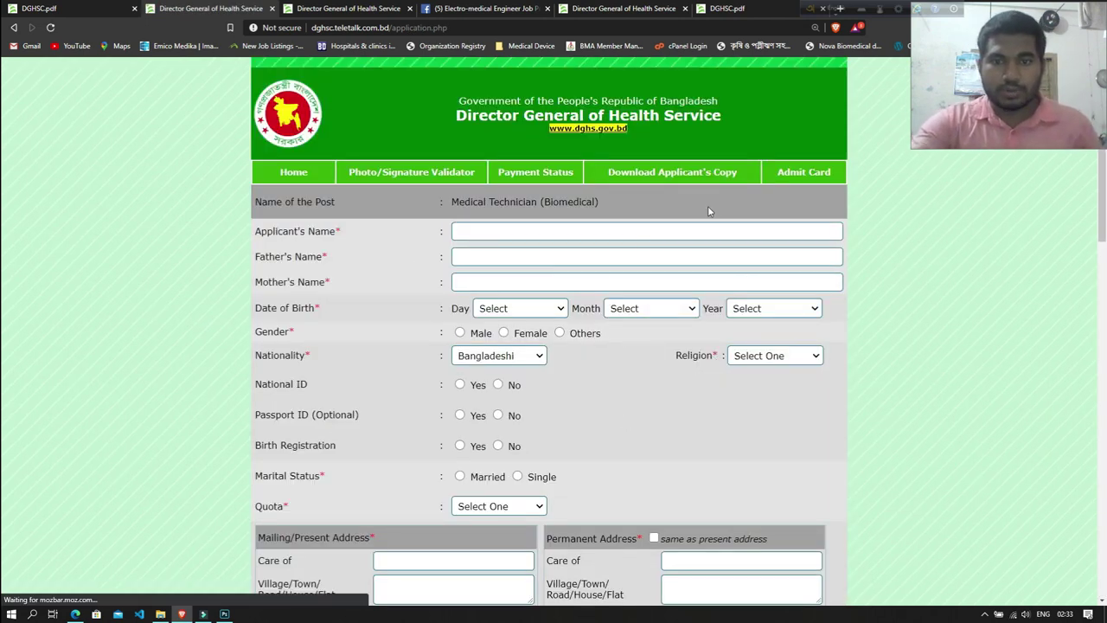
{"action": "scroll", "coordinate": [582, 367], "scroll_direction": "down", "scroll_amount": 15}
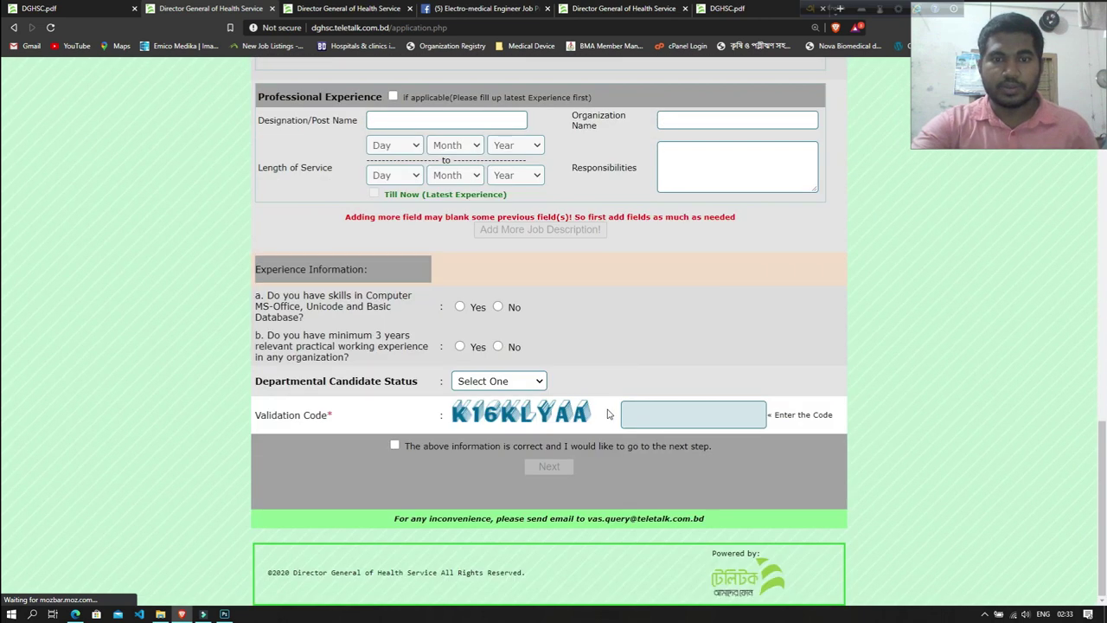
Step: Set the applicant's gender to Male and look through the available religion options without choosing one
{"action": "scroll", "coordinate": [607, 414], "scroll_direction": "up", "scroll_amount": 15}
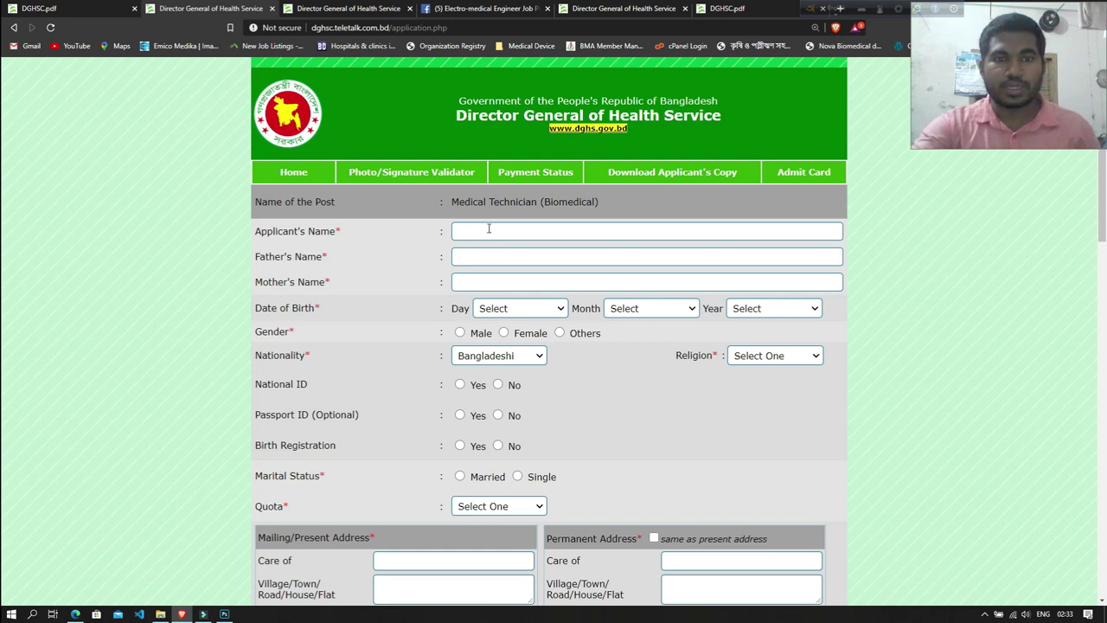
{"action": "left_click", "coordinate": [263, 257]}
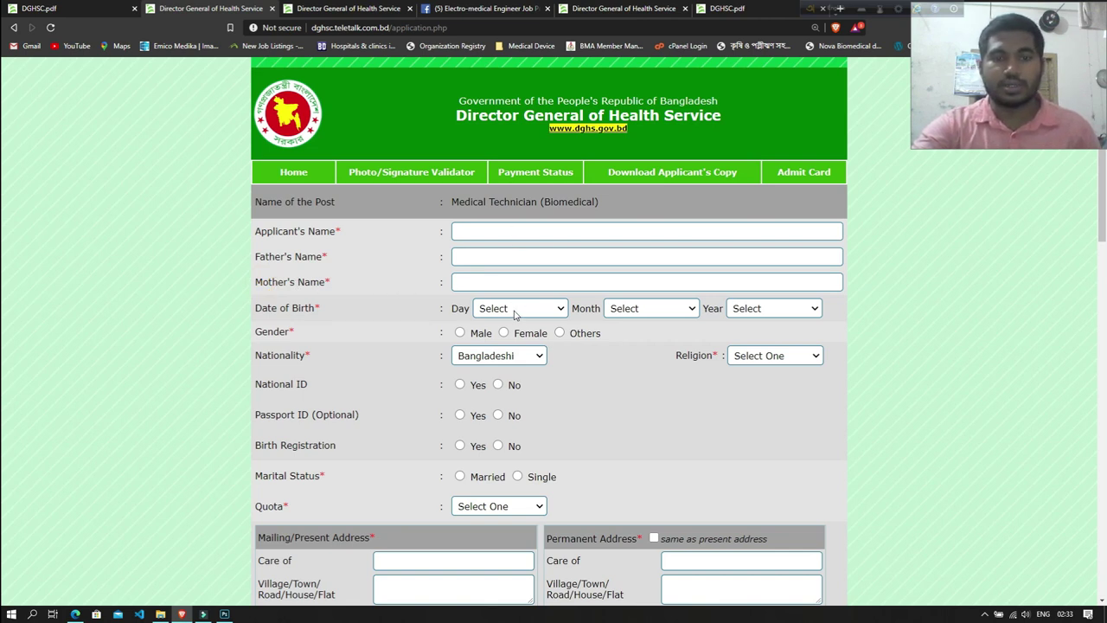
{"action": "left_click", "coordinate": [460, 333]}
{"action": "scroll", "coordinate": [484, 338], "scroll_direction": "down", "scroll_amount": 2}
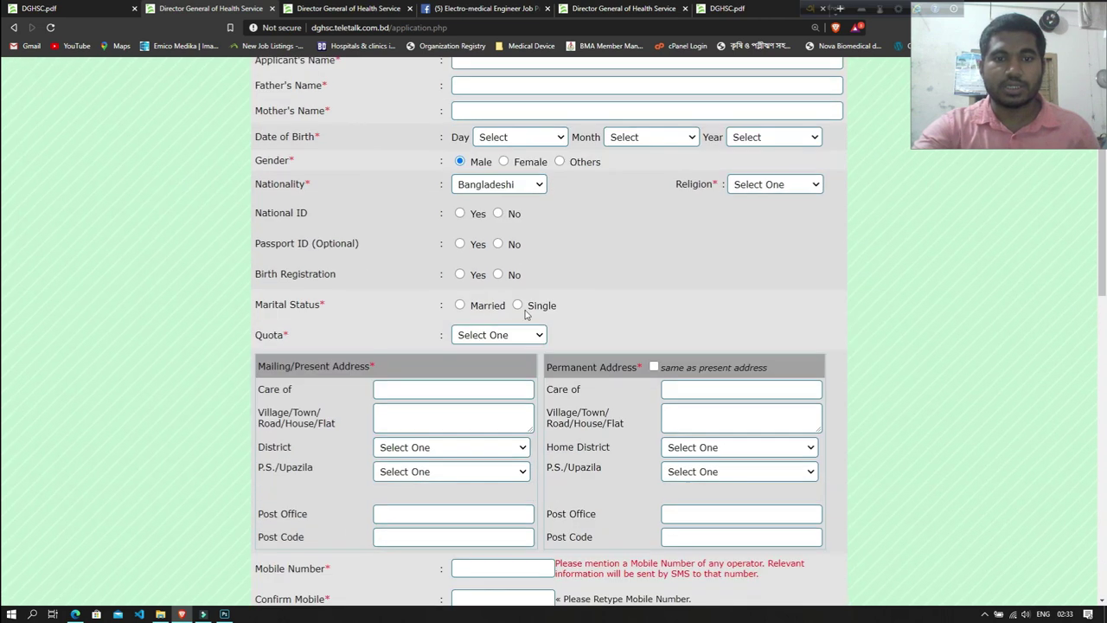
{"action": "left_click", "coordinate": [759, 183]}
{"action": "left_click", "coordinate": [587, 230]}
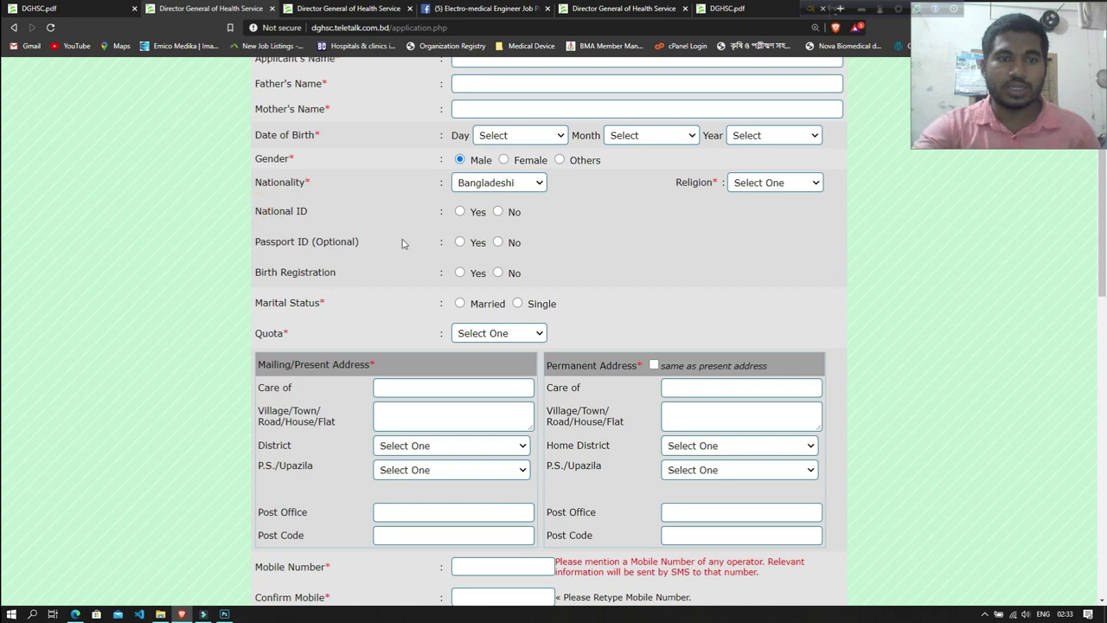
Step: Try both answers to the National ID question and leave it set to No
{"action": "left_click", "coordinate": [499, 213]}
{"action": "left_click", "coordinate": [460, 213]}
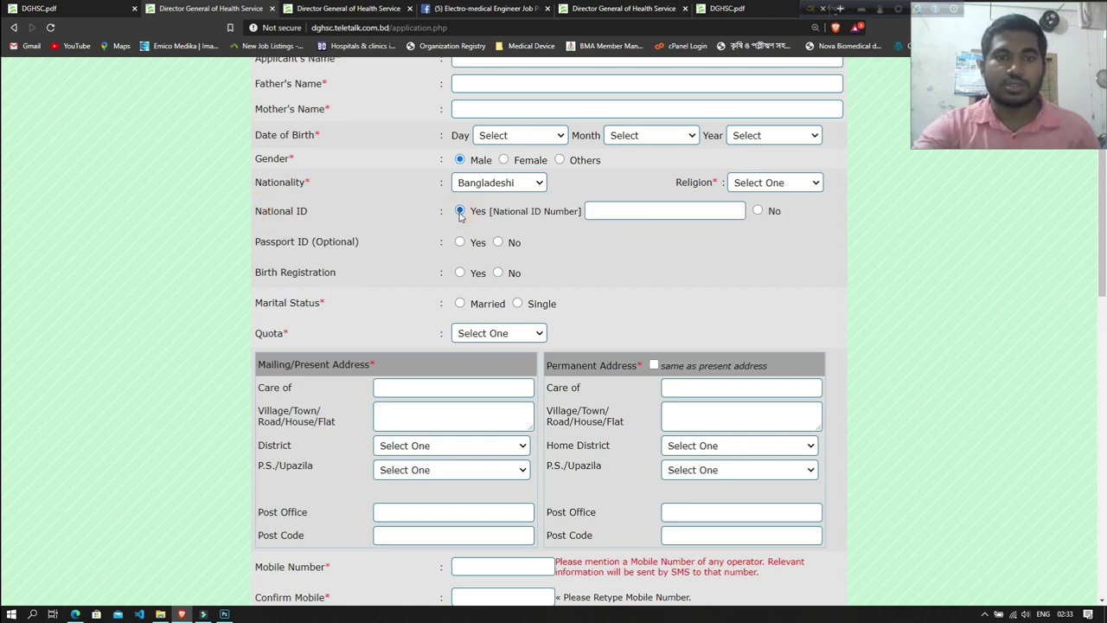
{"action": "left_click", "coordinate": [759, 212]}
{"action": "left_click", "coordinate": [461, 212]}
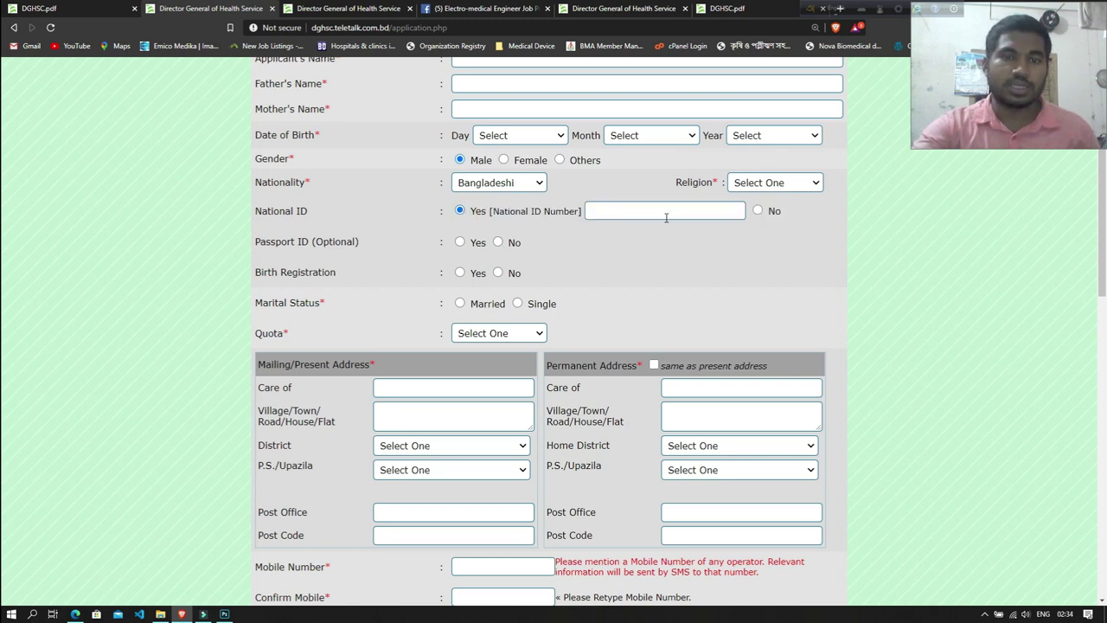
{"action": "left_click", "coordinate": [758, 212]}
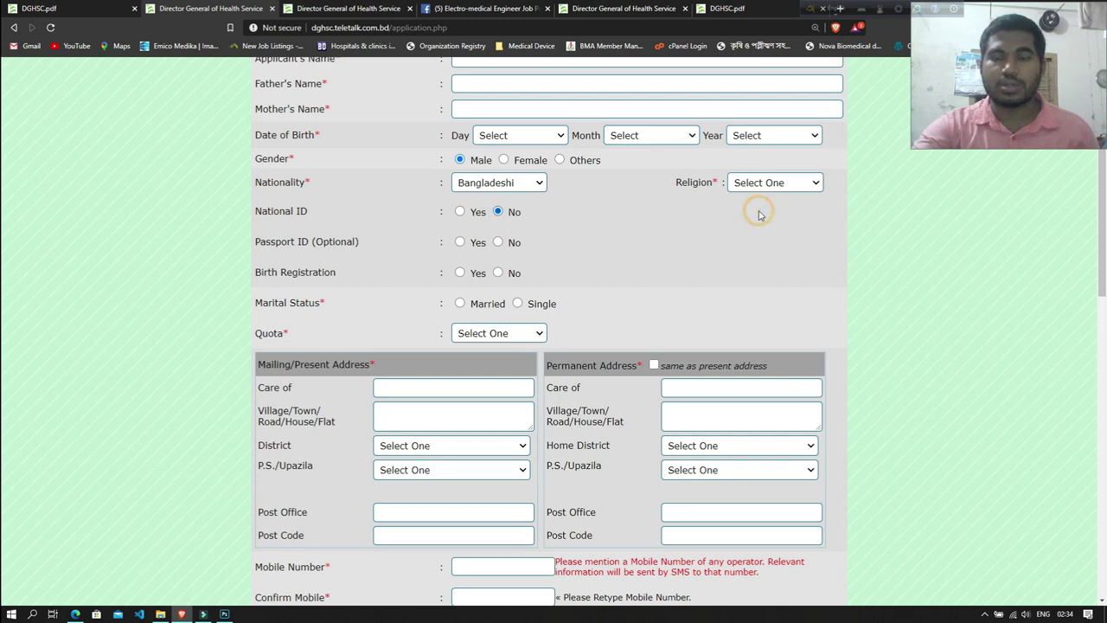